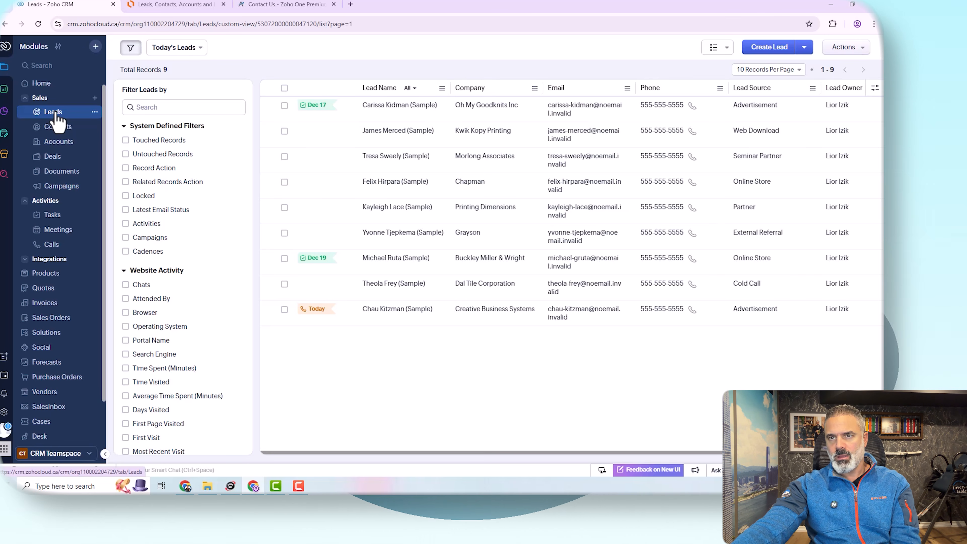
# Step: Open the Leads module's field layout editor and review its sections
pyautogui.click(94, 112)
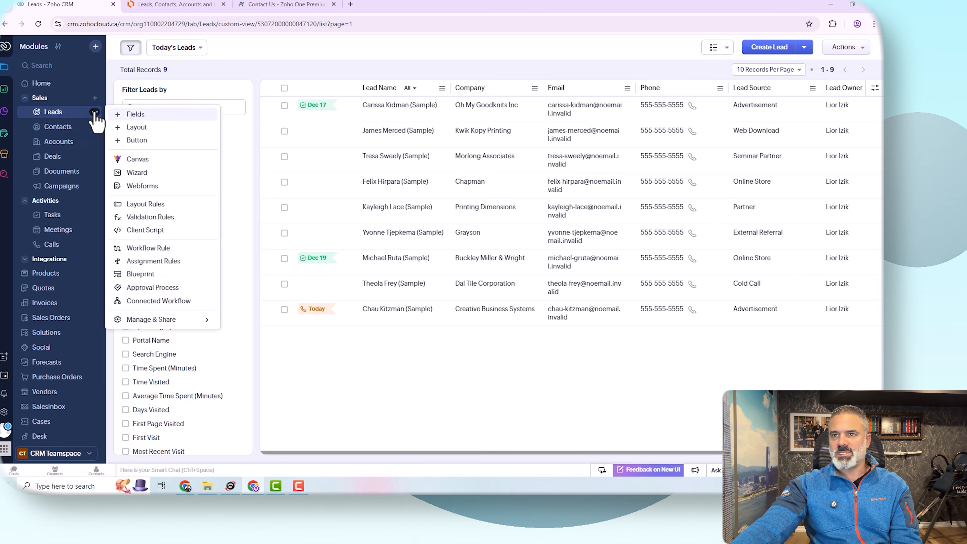
pyautogui.click(142, 116)
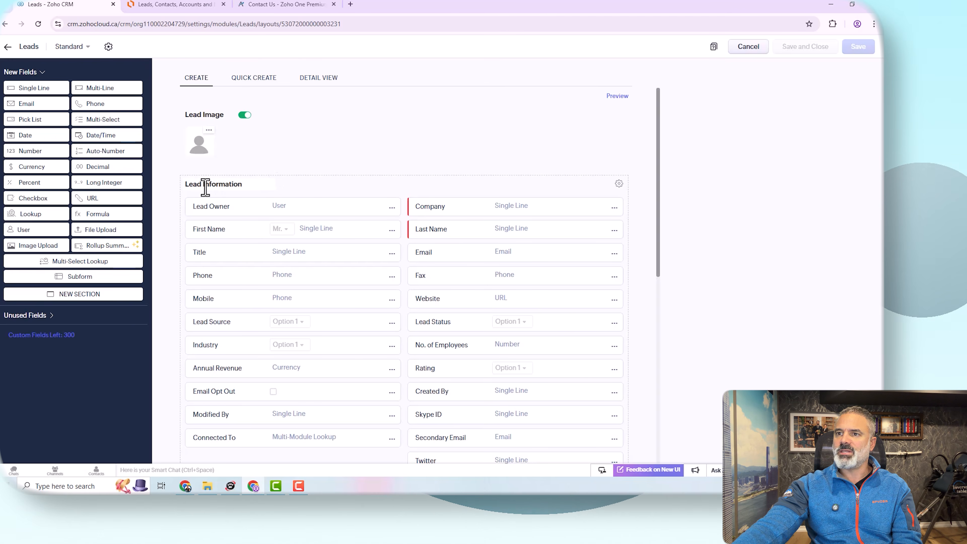
pyautogui.moveTo(186, 186); pyautogui.dragTo(258, 185)
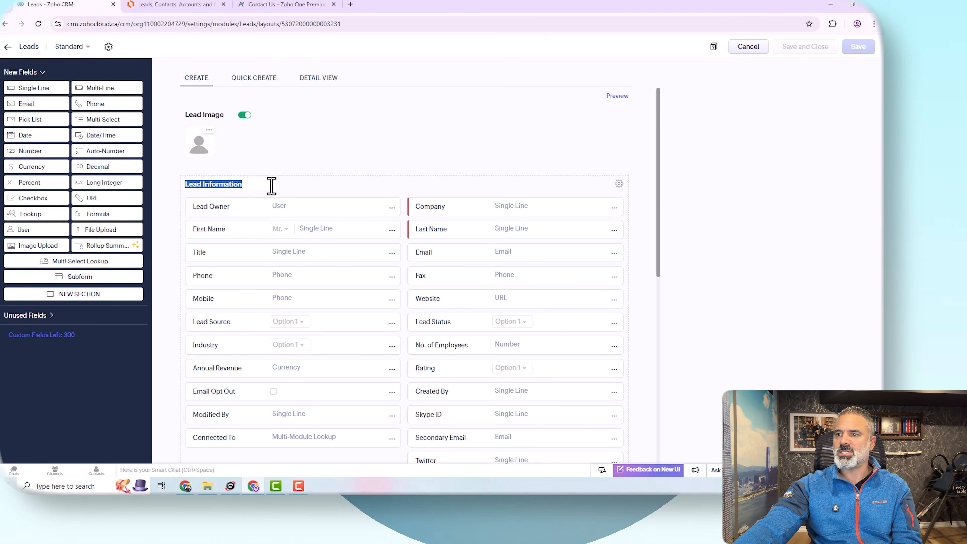
pyautogui.scroll(-5, 288, 221)
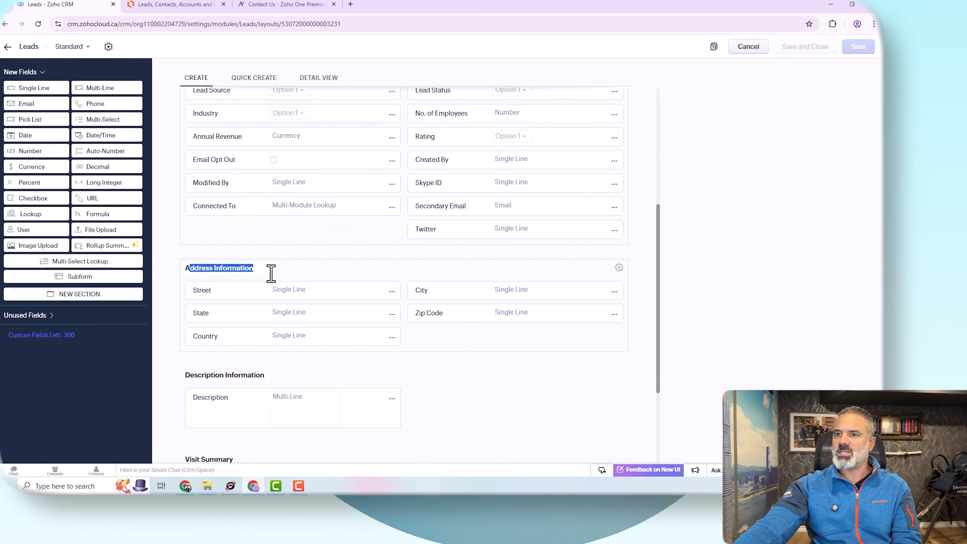
pyautogui.moveTo(199, 375); pyautogui.dragTo(310, 374)
pyautogui.scroll(-3, 311, 374)
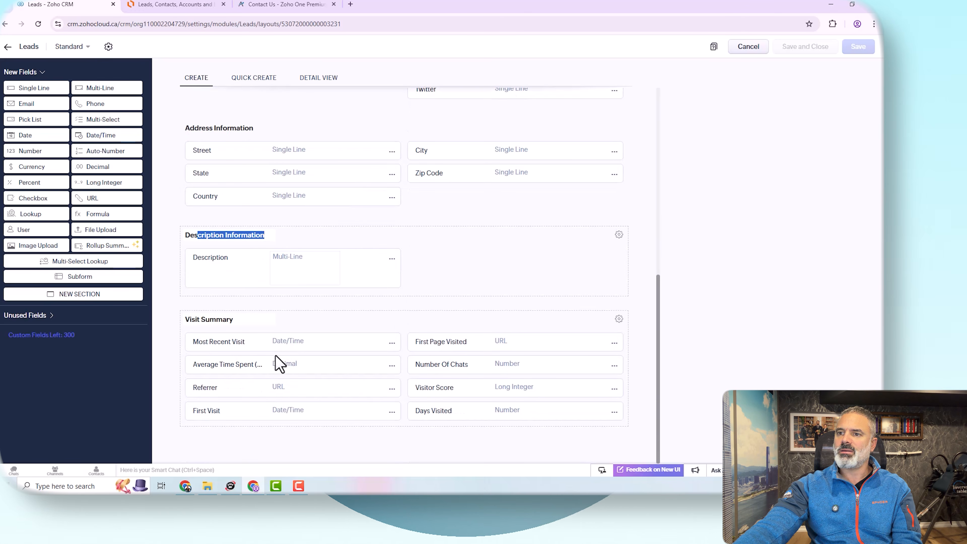
pyautogui.moveTo(201, 321); pyautogui.dragTo(271, 325)
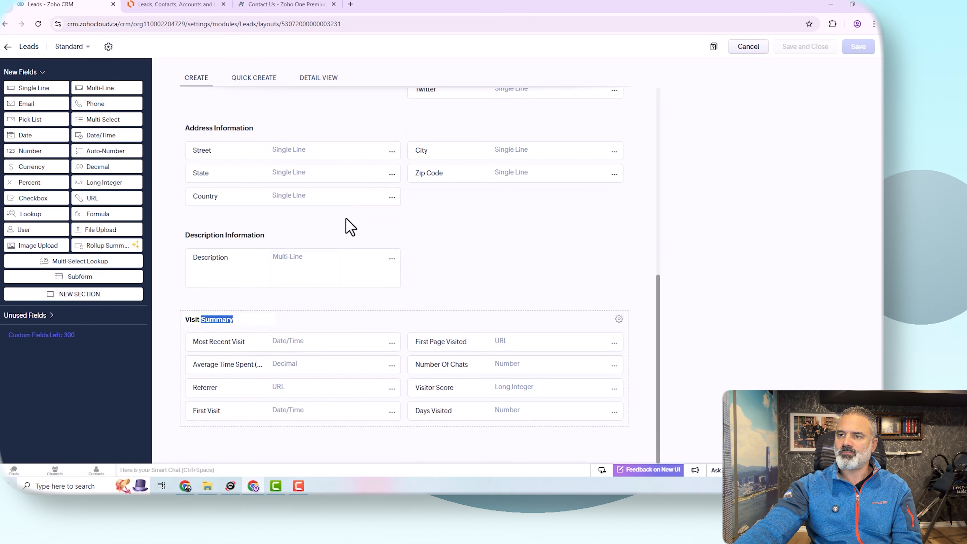
pyautogui.scroll(8, 345, 231)
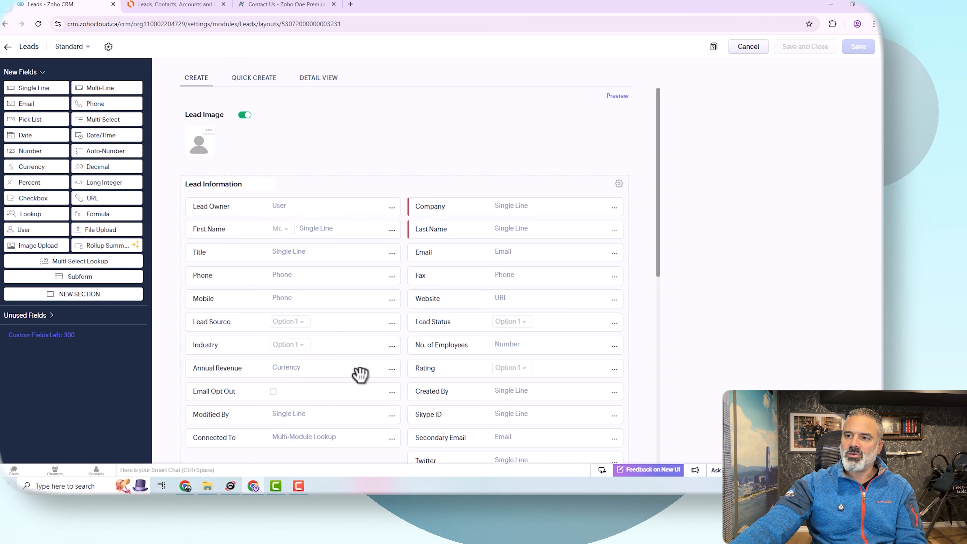
# Step: Try to remove the Annual Revenue field and open the Lead nurturing process blueprint that uses it
pyautogui.click(391, 369)
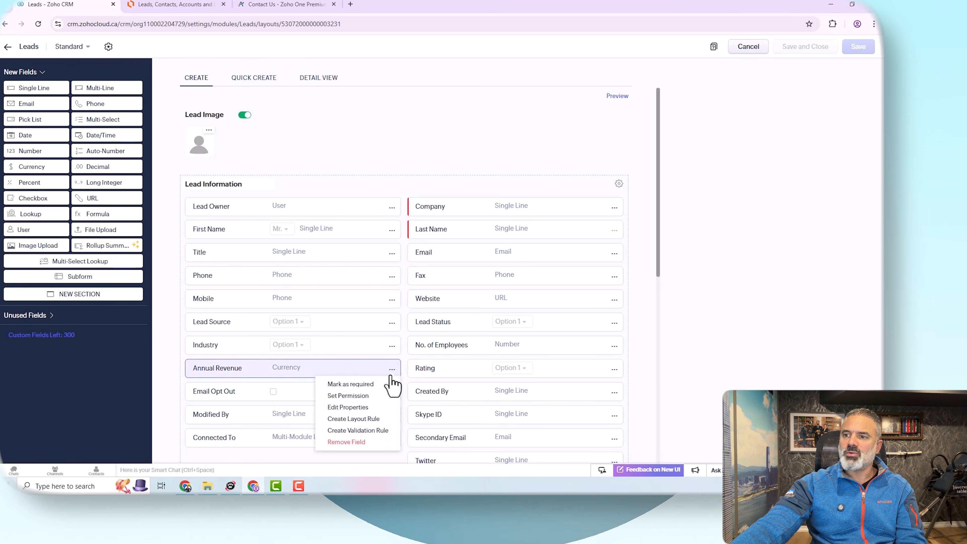
pyautogui.click(354, 443)
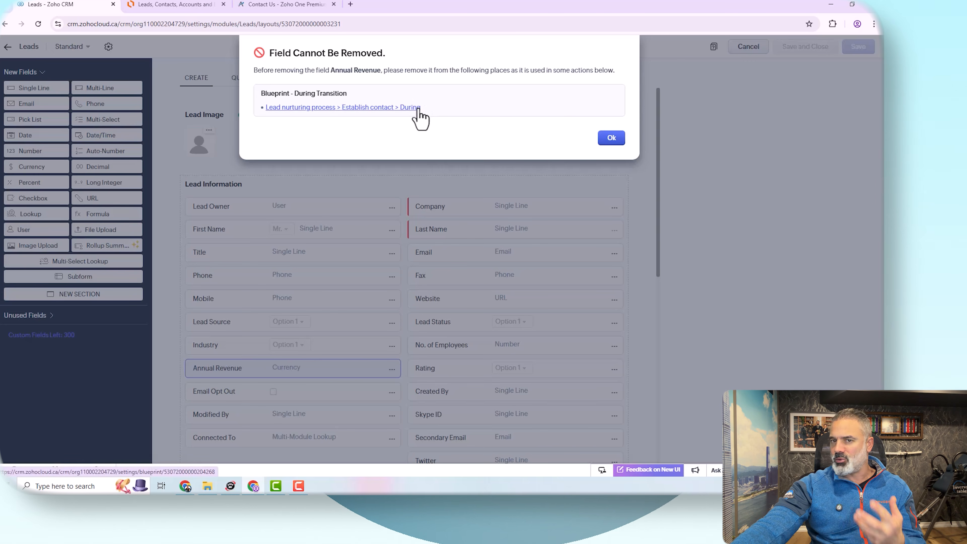
pyautogui.click(374, 111)
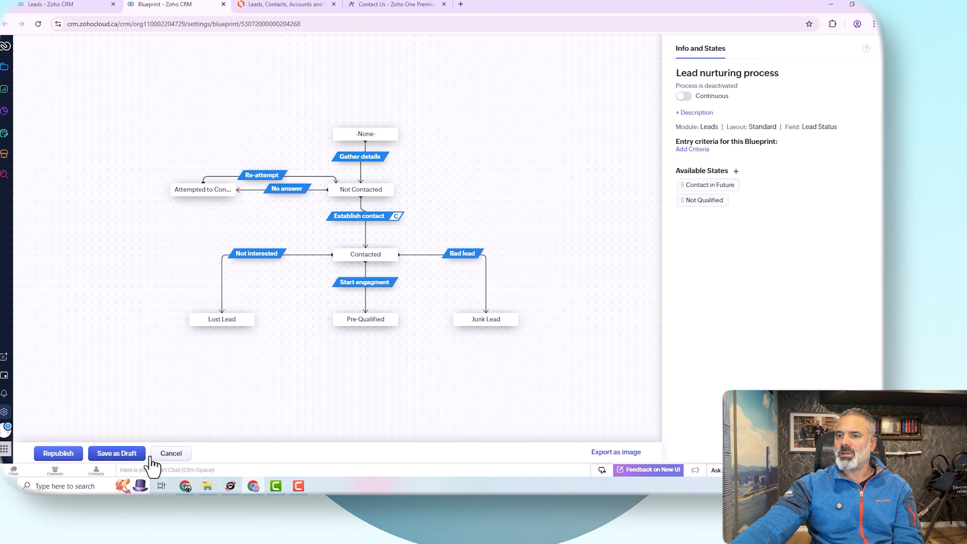
# Step: Leave the blueprint editor and delete the Lead nurturing process blueprint, acknowledging it cannot be recovered
pyautogui.click(171, 454)
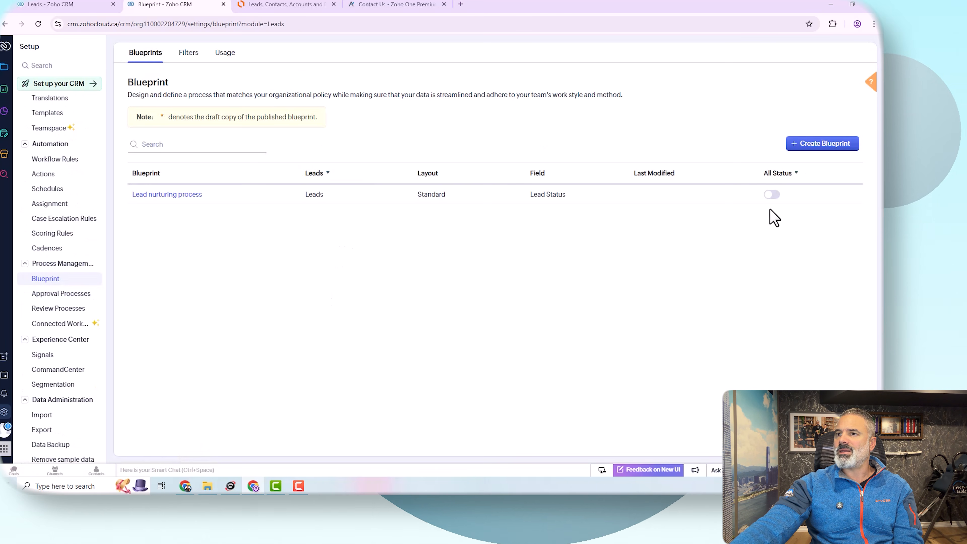
pyautogui.moveTo(210, 195)
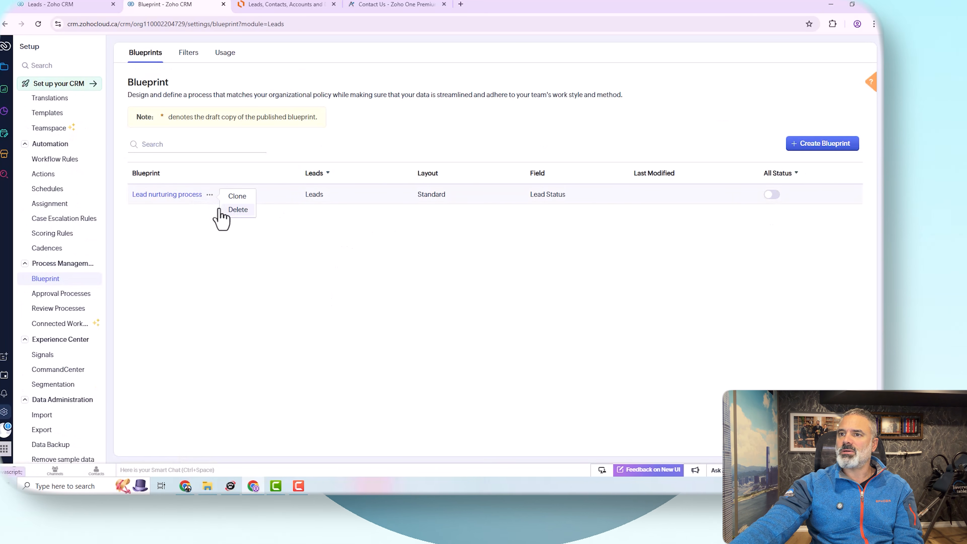
pyautogui.click(237, 210)
pyautogui.click(399, 86)
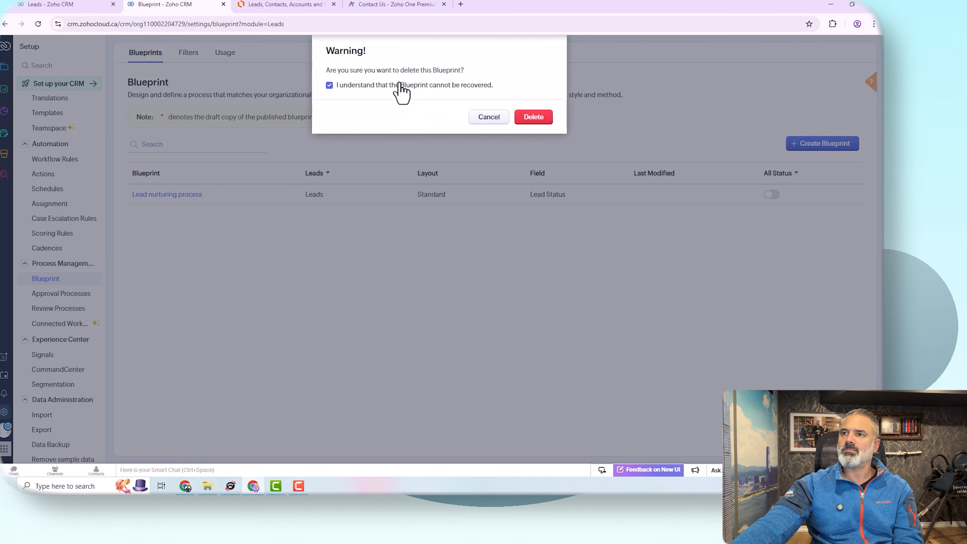
pyautogui.click(530, 119)
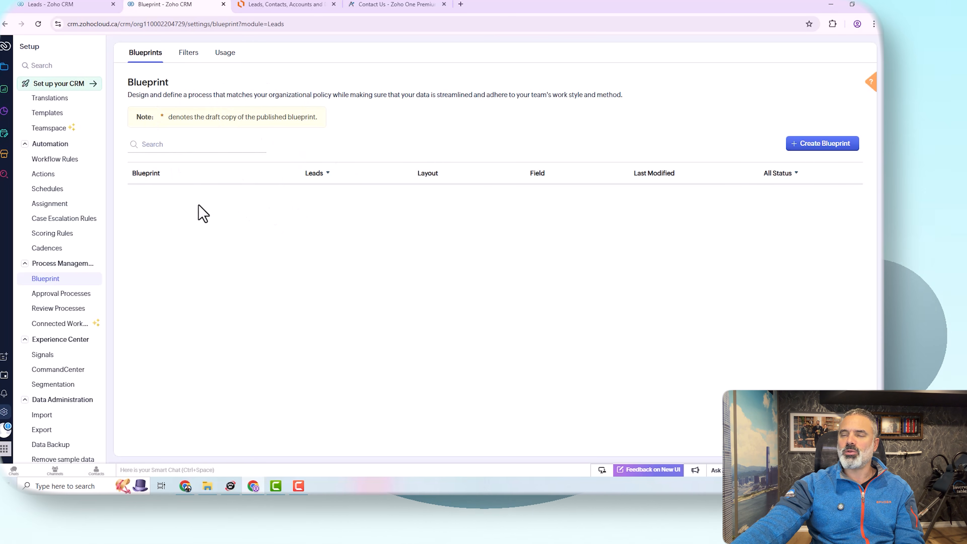
# Step: Return to the Leads layout editor, dismiss the removal message and reload the page
pyautogui.click(83, 6)
pyautogui.click(611, 139)
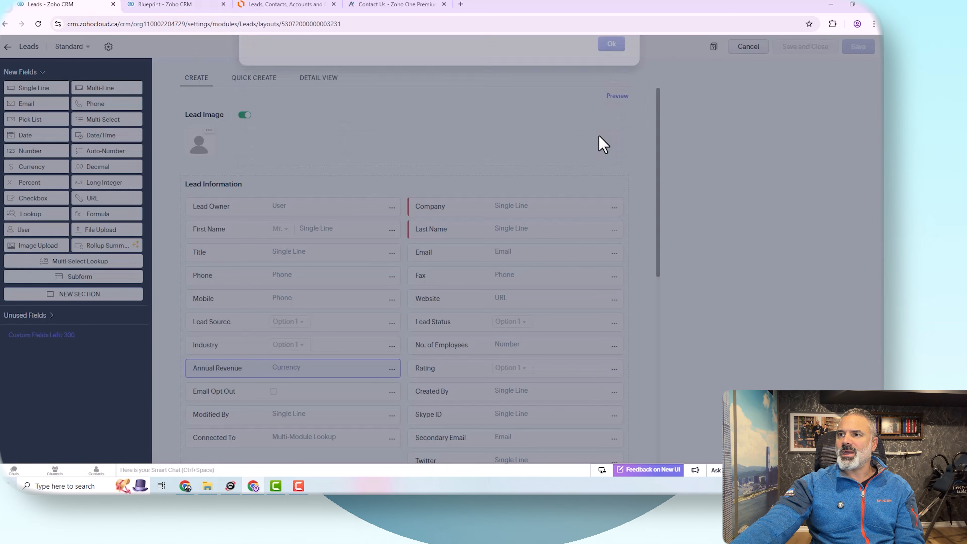
pyautogui.click(359, 24)
pyautogui.press('Return')
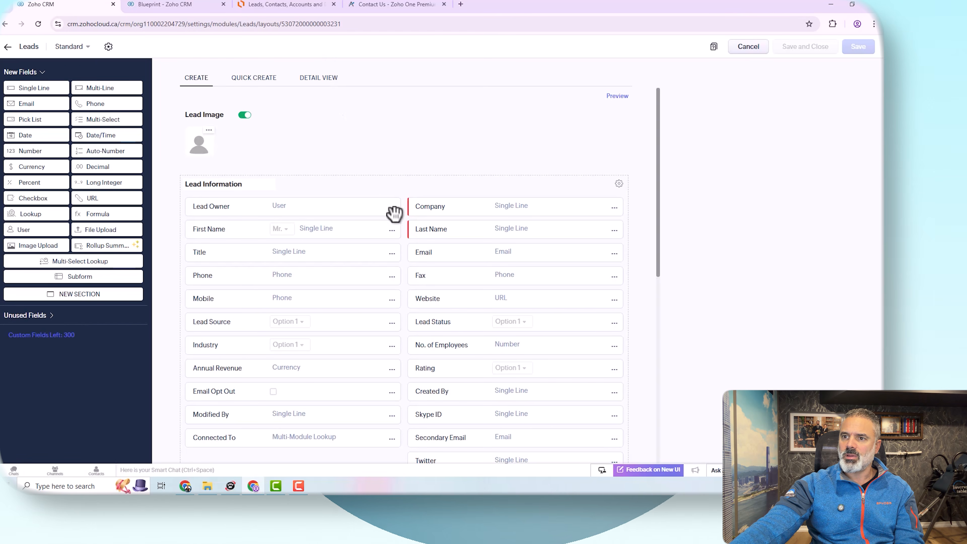
# Step: Remove the Annual Revenue field from the Lead Information section
pyautogui.click(392, 370)
pyautogui.click(358, 443)
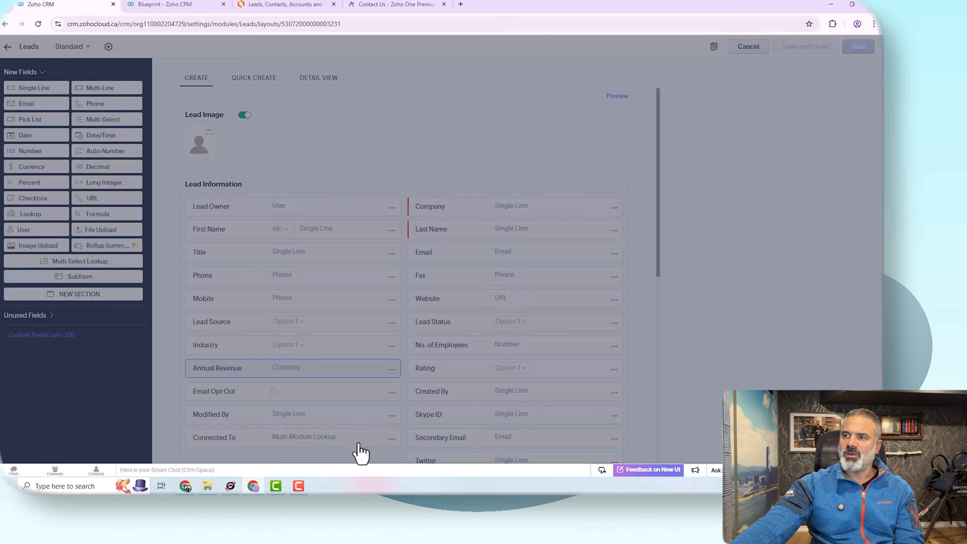
pyautogui.click(530, 290)
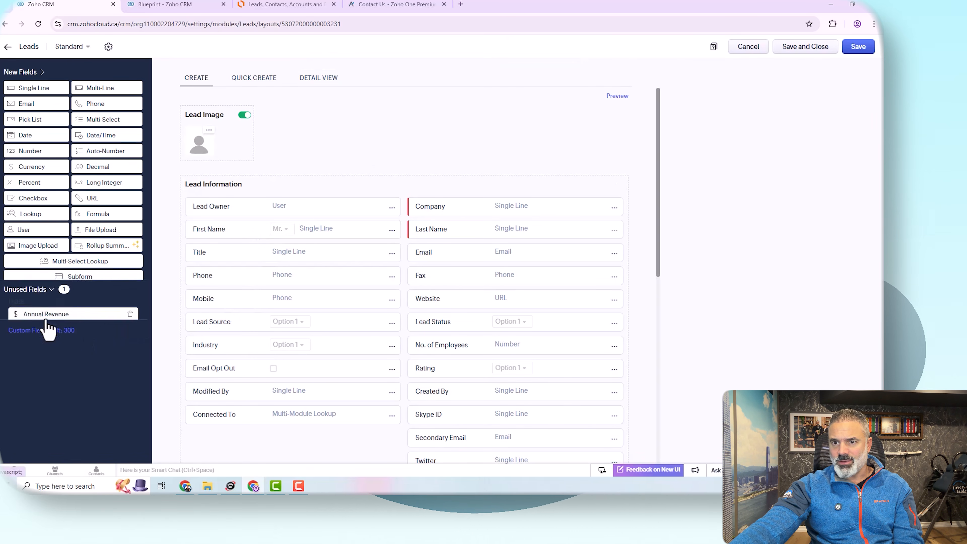
# Step: Place the Annual Revenue field back below Phone, then start removing it and decline the confirmation
pyautogui.click(48, 316)
pyautogui.moveTo(72, 128); pyautogui.dragTo(296, 305)
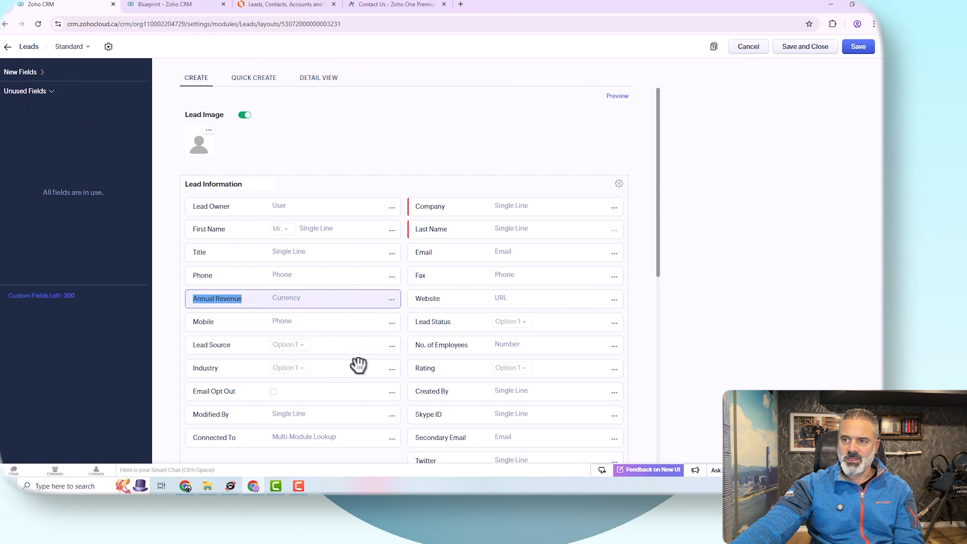
pyautogui.click(392, 300)
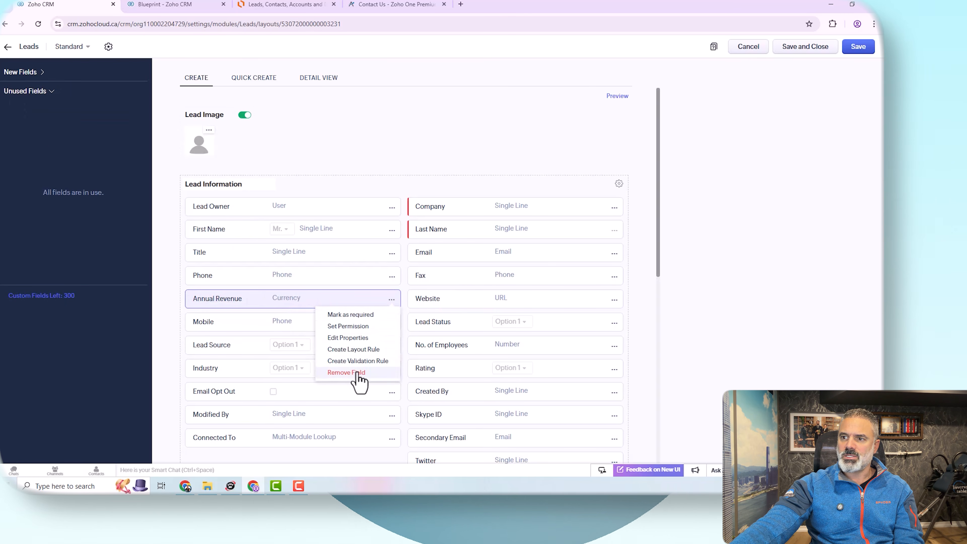
pyautogui.click(359, 376)
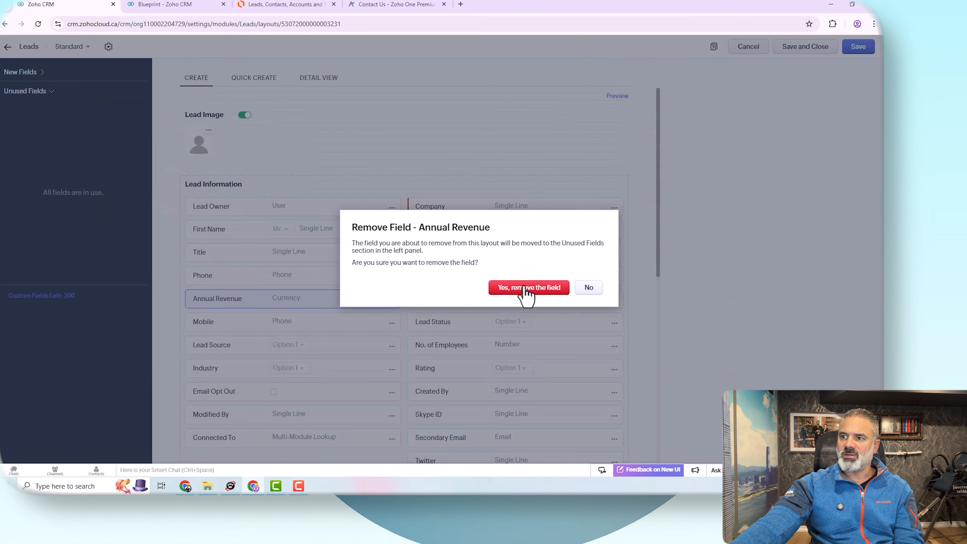
pyautogui.click(588, 288)
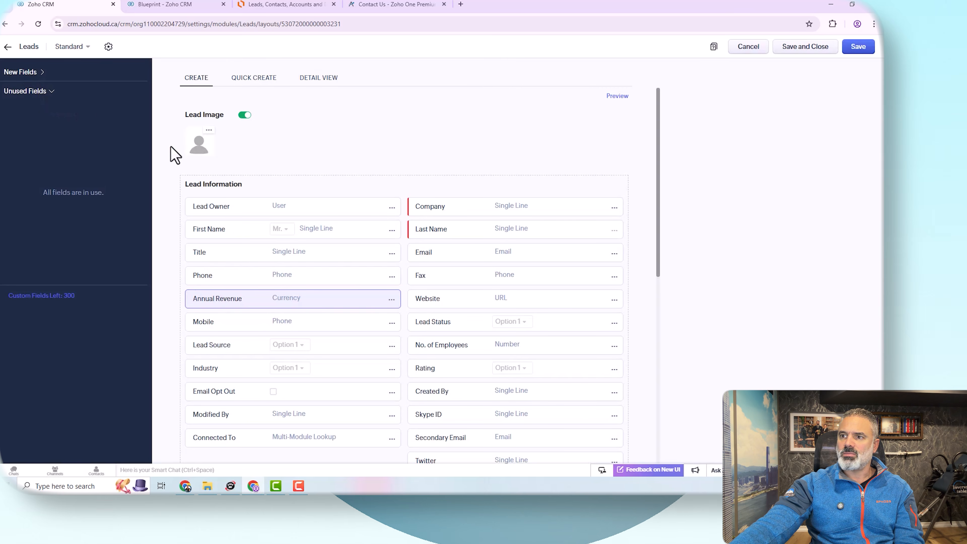
# Step: Remove the Annual Revenue field from the layout, confirming the removal
pyautogui.click(393, 301)
pyautogui.click(359, 376)
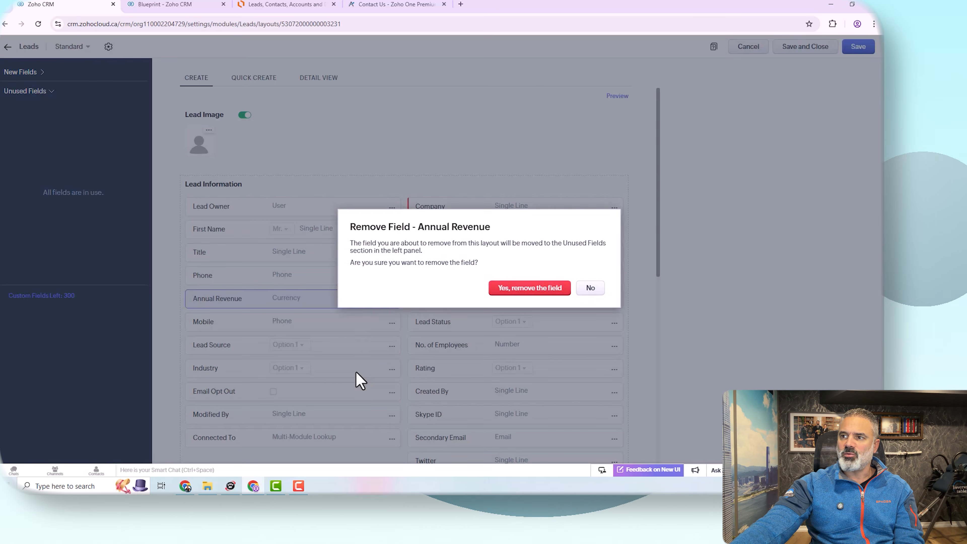
pyautogui.click(515, 288)
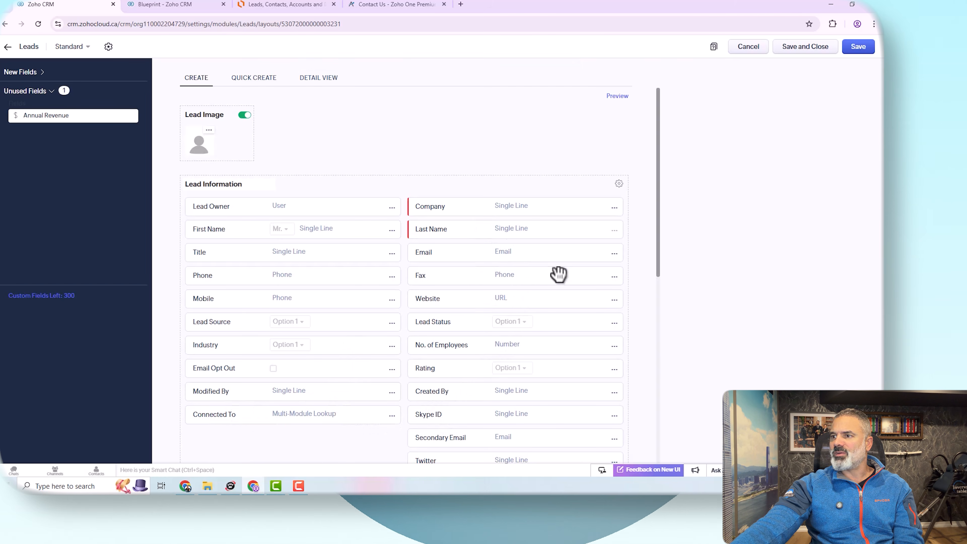
# Step: Remove the Fax field from the layout
pyautogui.click(612, 277)
pyautogui.click(586, 350)
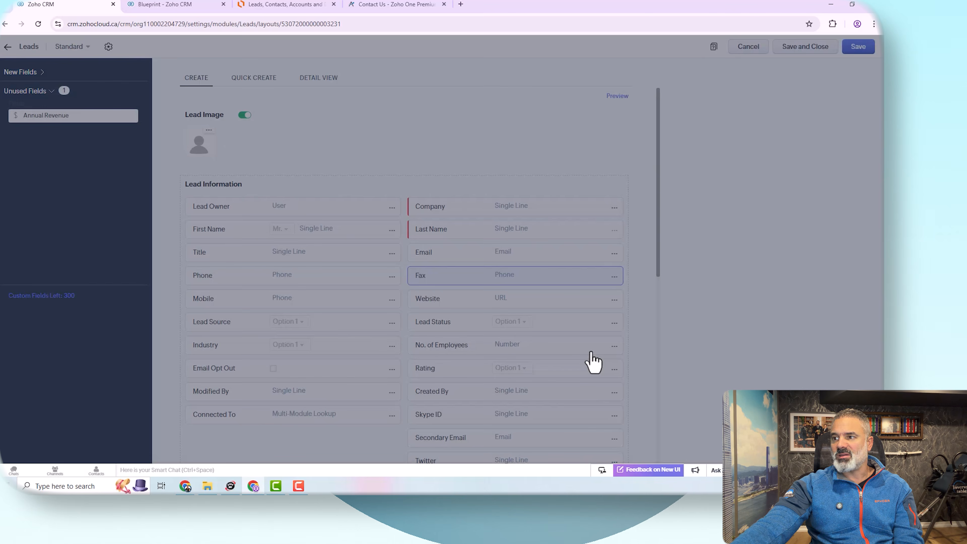
pyautogui.click(542, 289)
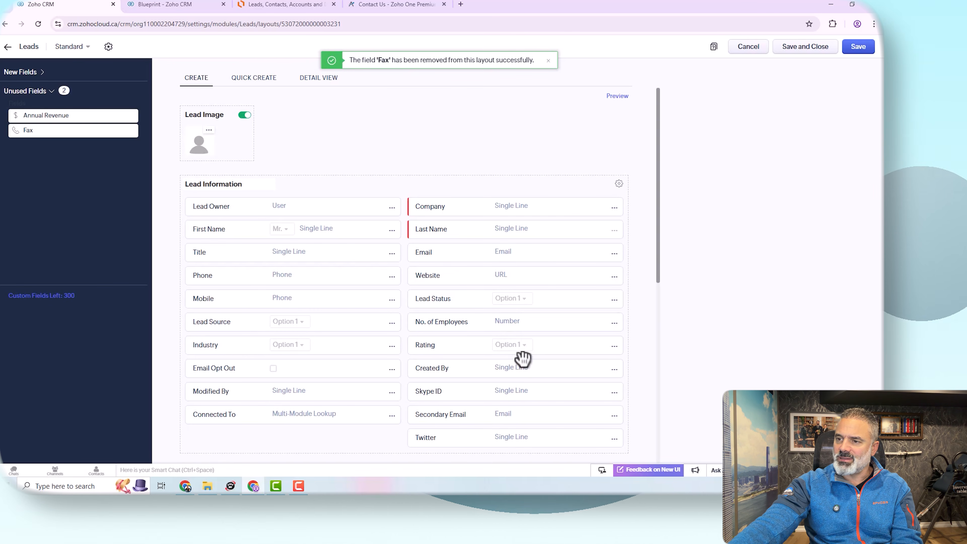
# Step: Remove the Secondary Email field from the layout
pyautogui.scroll(-3, 522, 357)
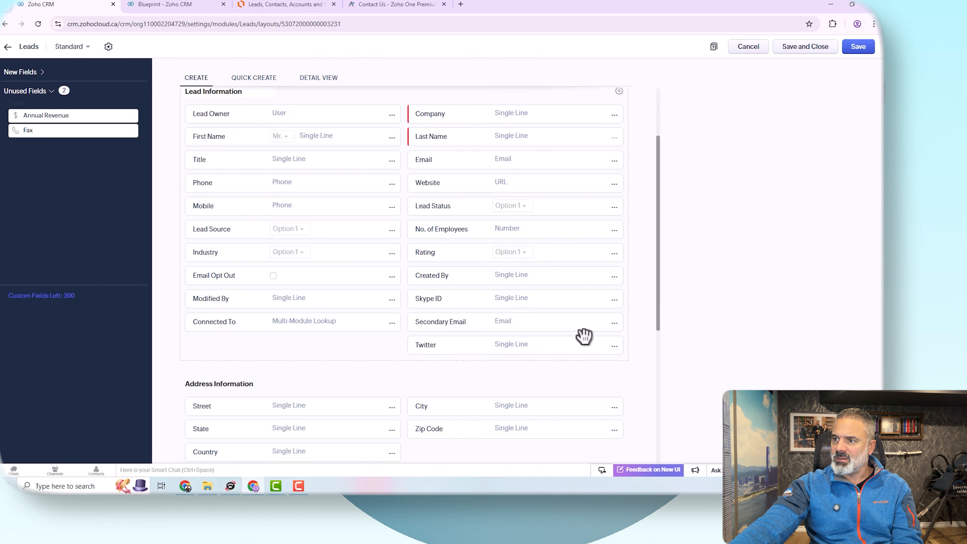
pyautogui.click(615, 323)
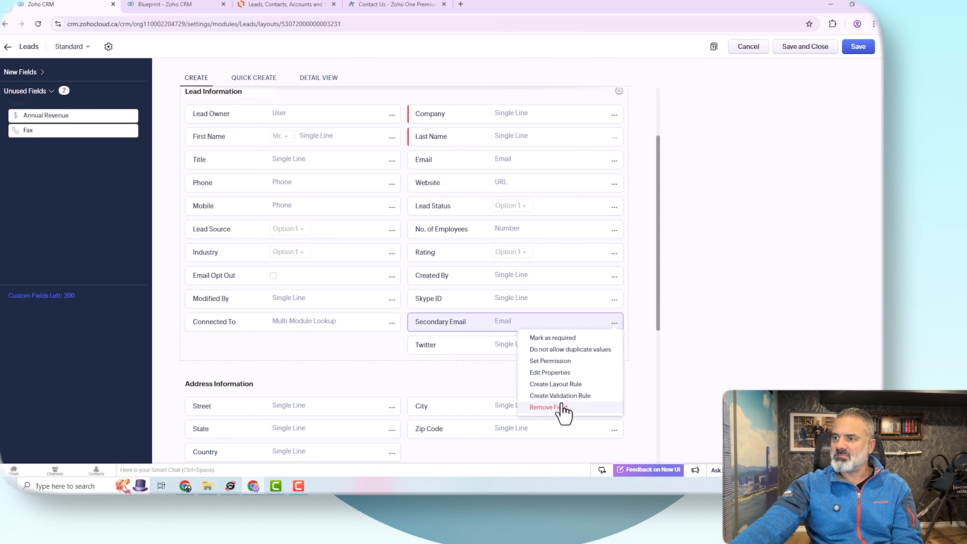
pyautogui.click(549, 407)
pyautogui.click(527, 287)
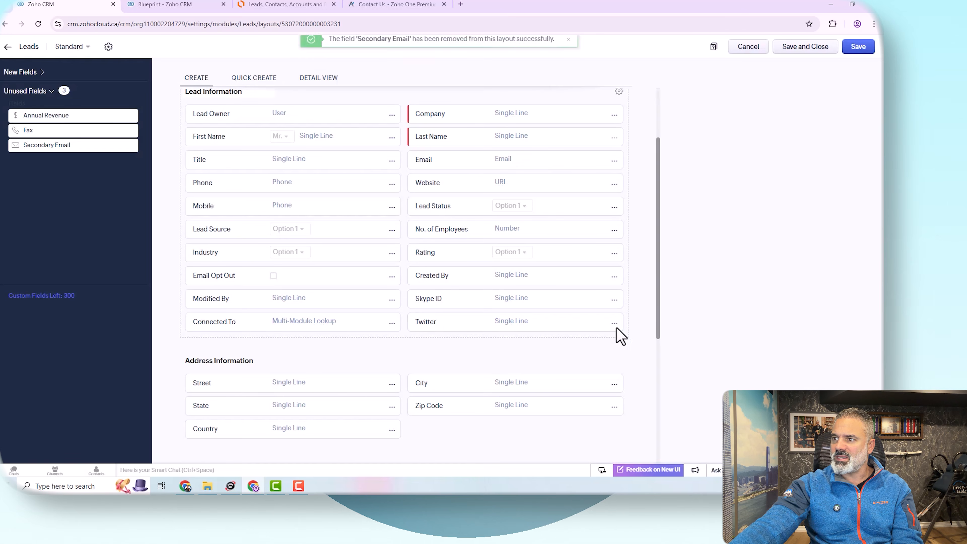
# Step: Remove the Twitter field from the layout
pyautogui.click(615, 324)
pyautogui.click(561, 411)
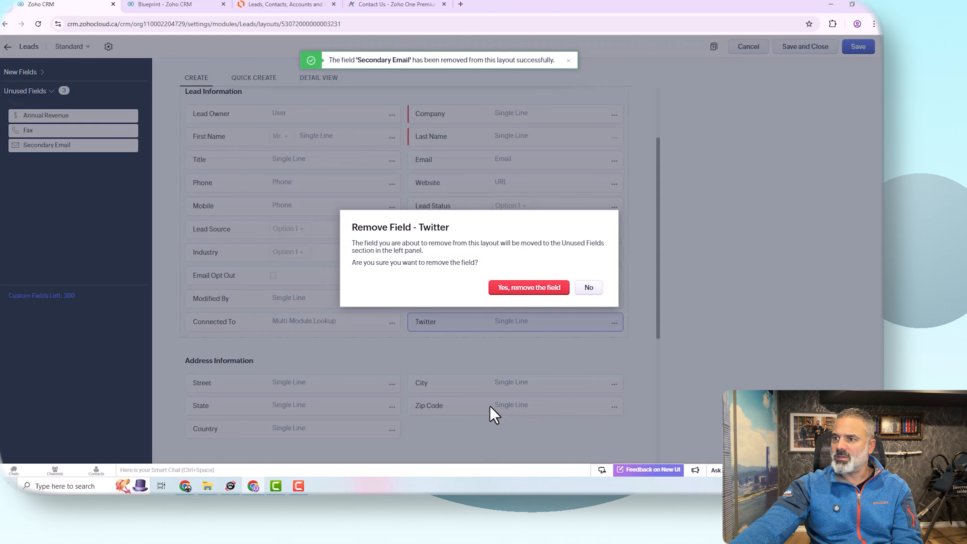
pyautogui.click(528, 288)
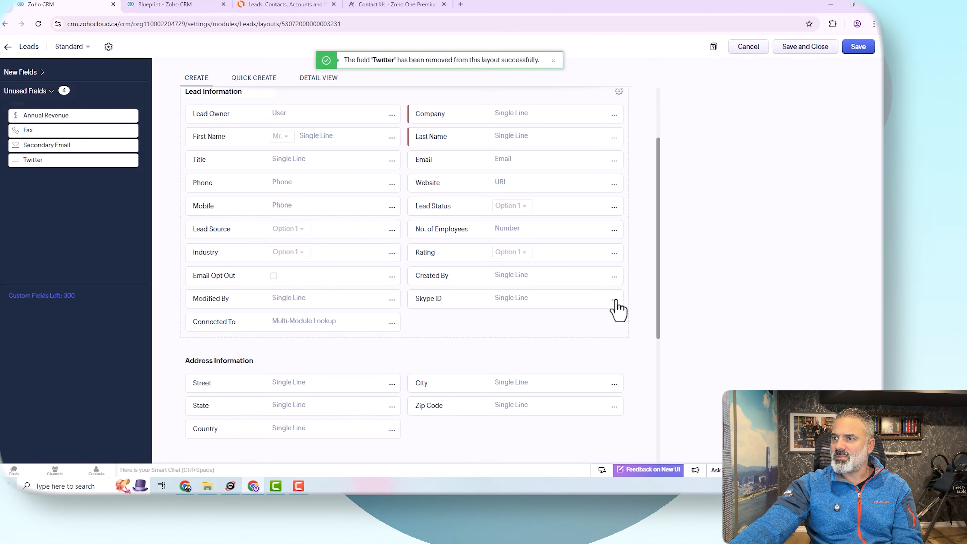
# Step: Remove the Skype ID field from the layout
pyautogui.click(616, 300)
pyautogui.click(560, 384)
pyautogui.click(529, 290)
# Step: Review the remaining layout and check the Lead Owner field's options
pyautogui.scroll(-4, 484, 305)
pyautogui.scroll(5, 482, 308)
pyautogui.scroll(-6, 485, 312)
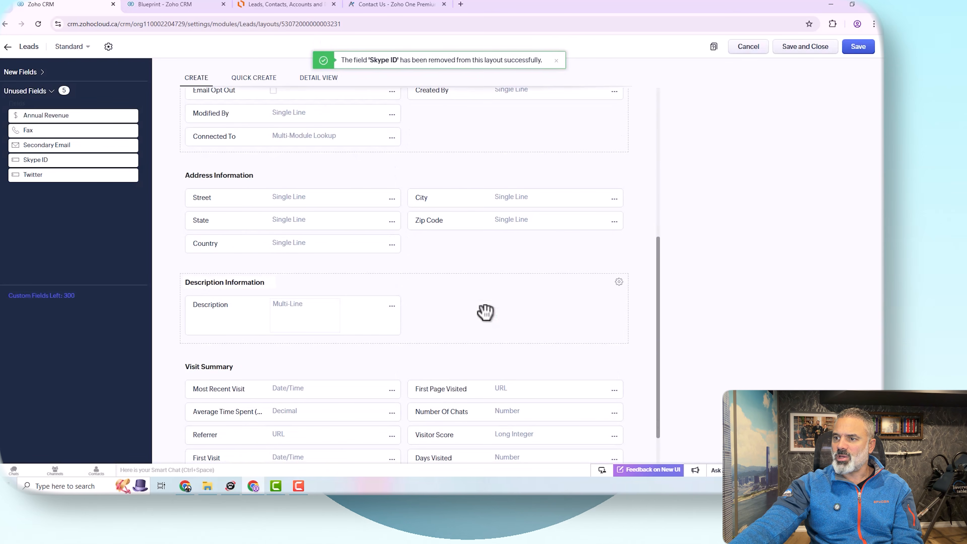
pyautogui.scroll(3, 483, 314)
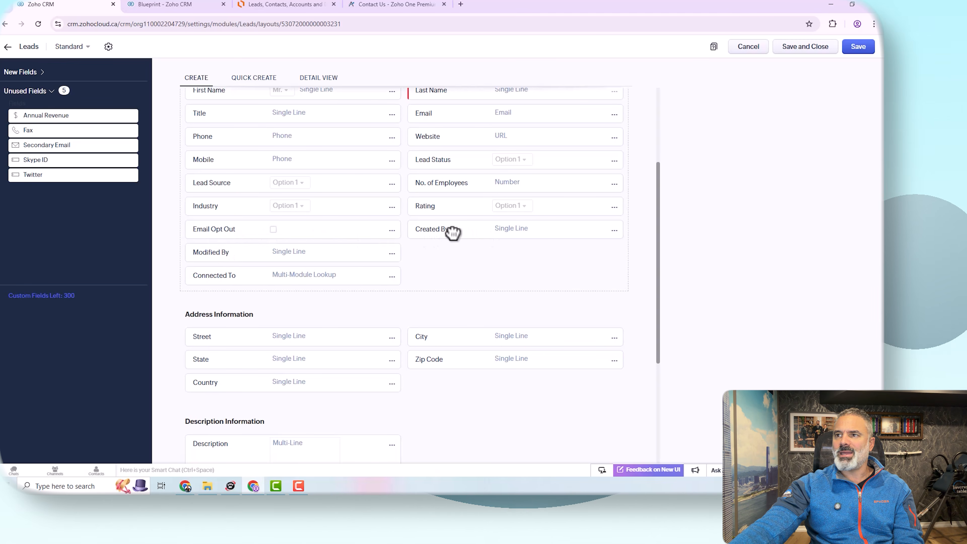
pyautogui.scroll(4, 451, 235)
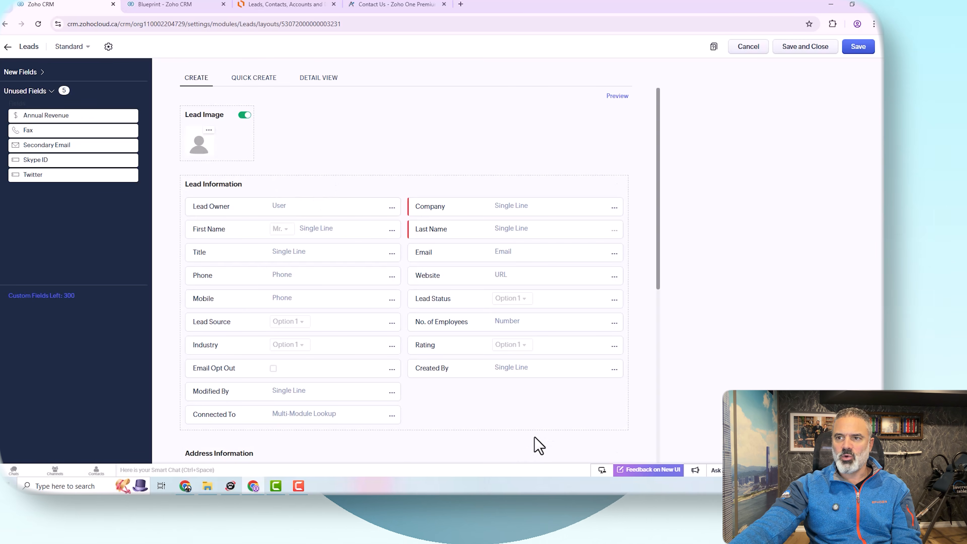
pyautogui.click(392, 207)
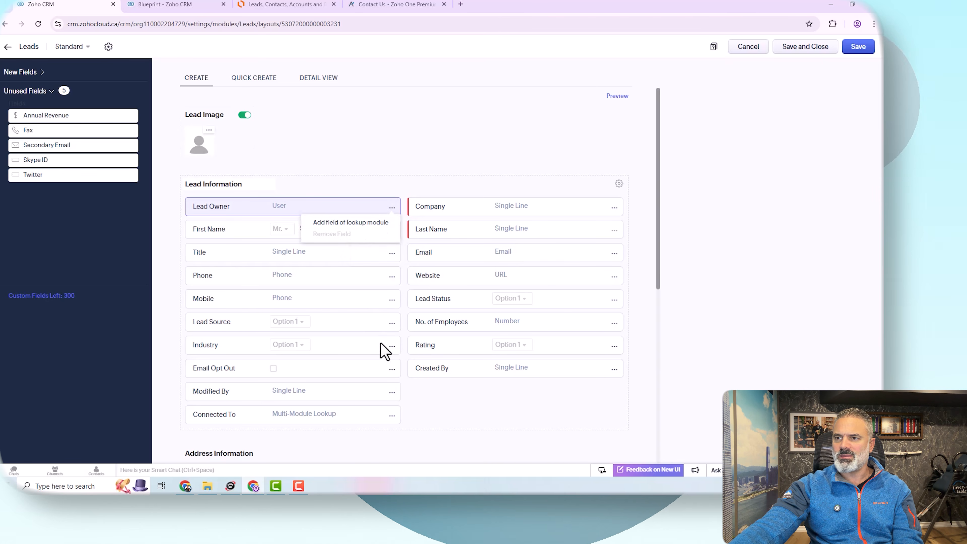
# Step: Check the available options on the Created By, Email Opt Out and Modified By fields
pyautogui.click(614, 369)
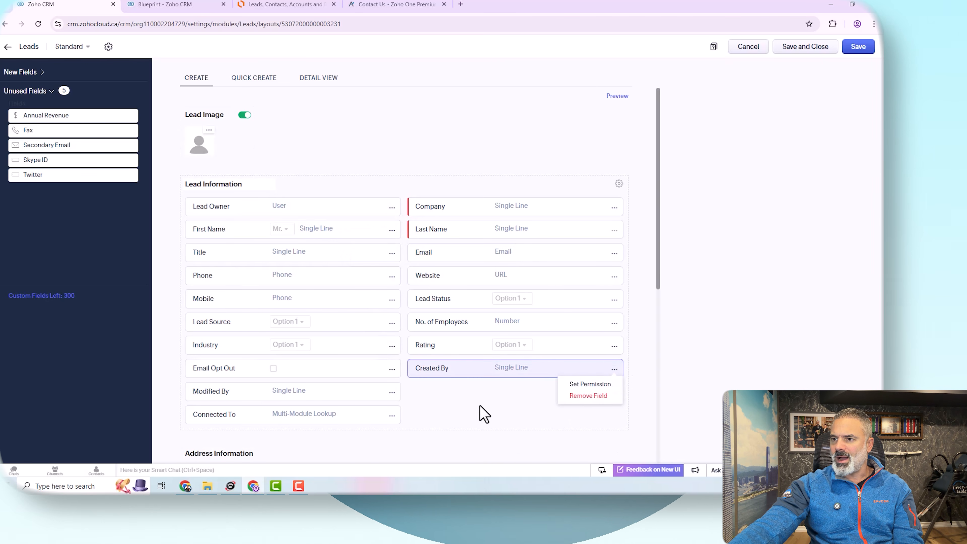
pyautogui.click(392, 369)
pyautogui.click(392, 393)
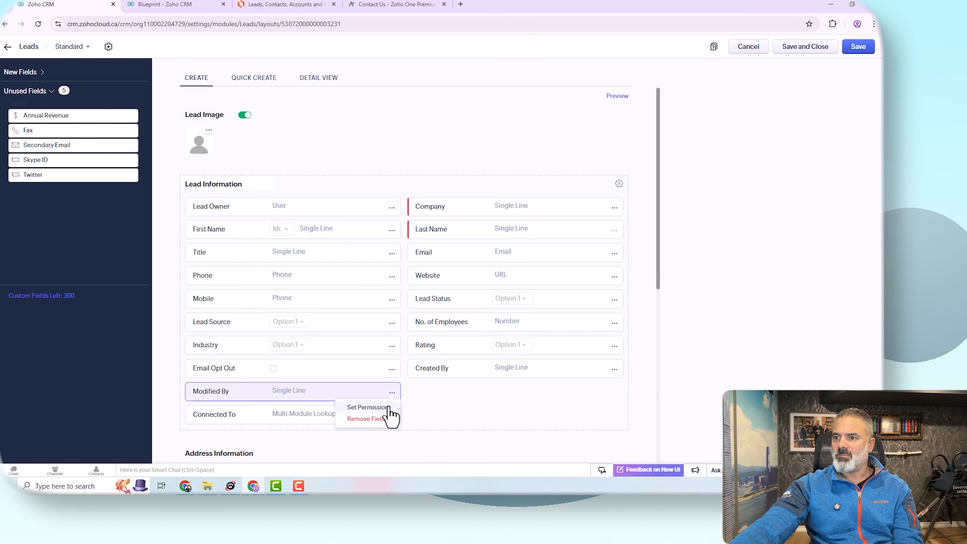
pyautogui.click(411, 327)
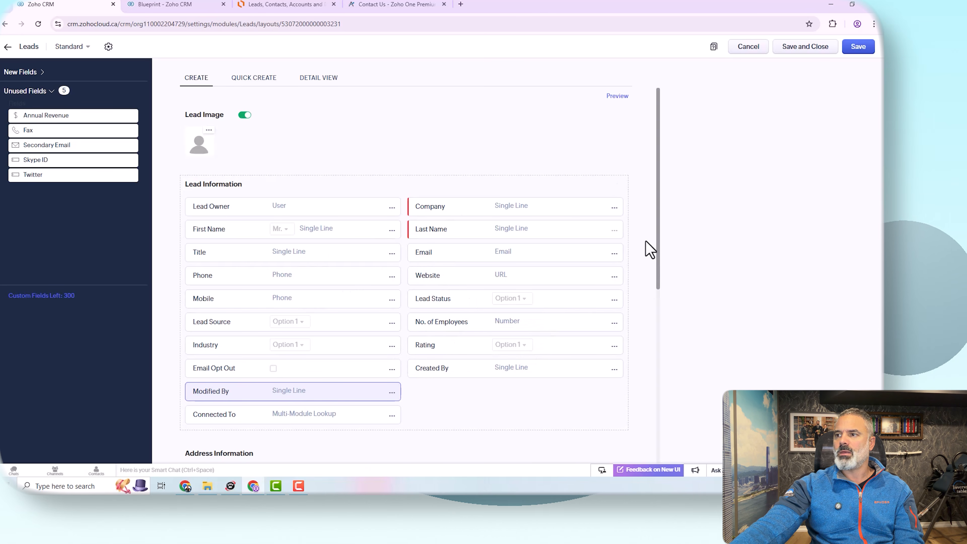
# Step: Add a new section above Lead Information titled Marketing
pyautogui.click(26, 73)
pyautogui.click(103, 295)
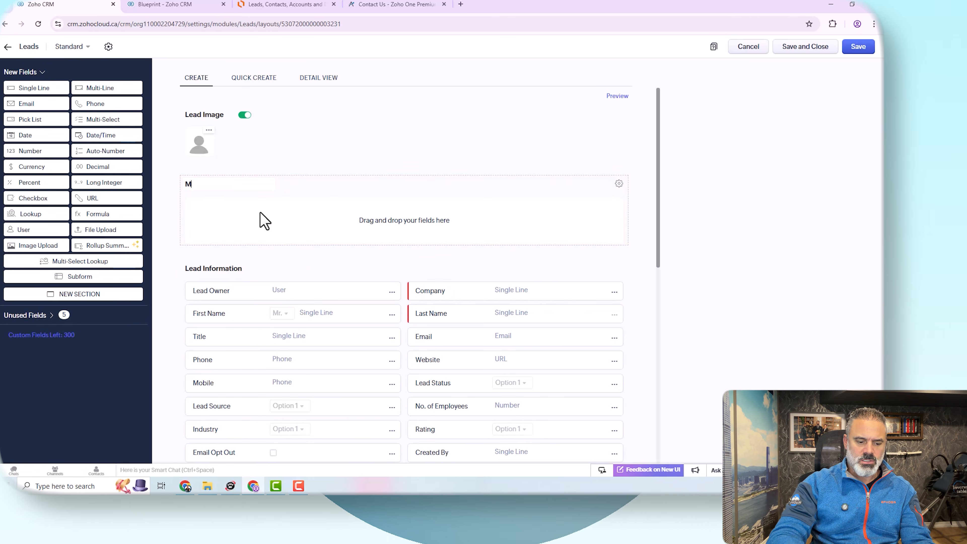
pyautogui.write('Marketing')
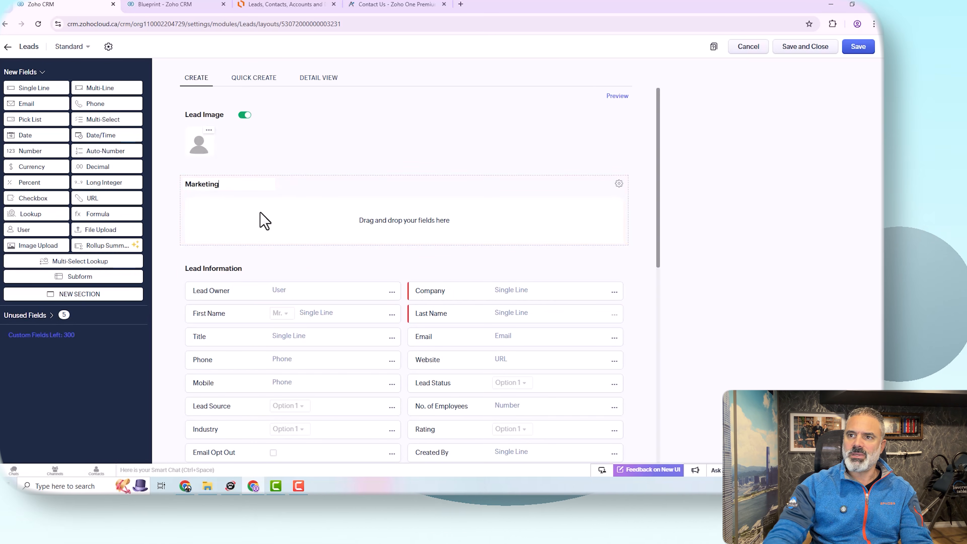
# Step: Move the First Name, Last Name and Company fields into the new section
pyautogui.moveTo(307, 315); pyautogui.dragTo(289, 212)
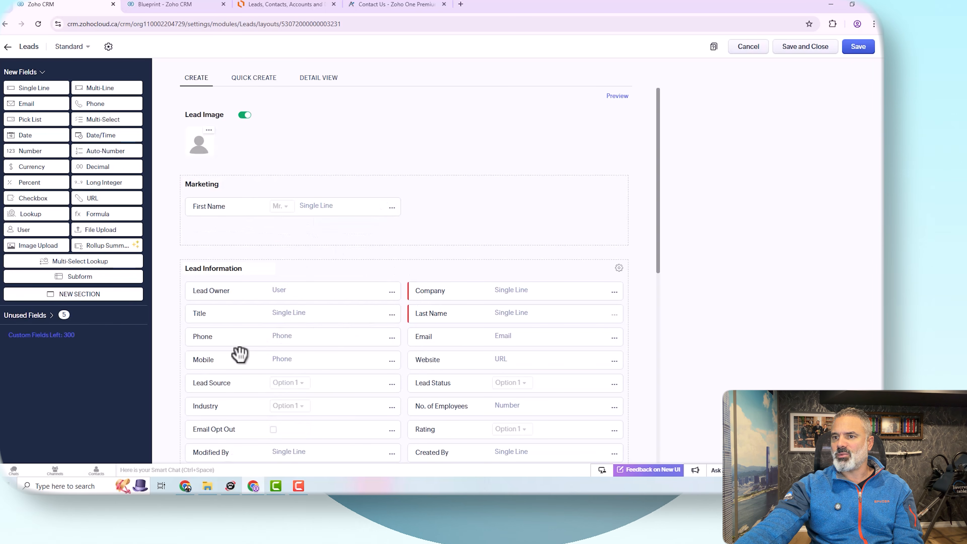
pyautogui.moveTo(436, 323); pyautogui.dragTo(469, 212)
pyautogui.moveTo(463, 294); pyautogui.dragTo(464, 232)
# Step: Rename the new section Contact and move Email, Phone, Mobile and Website into it
pyautogui.click(236, 188)
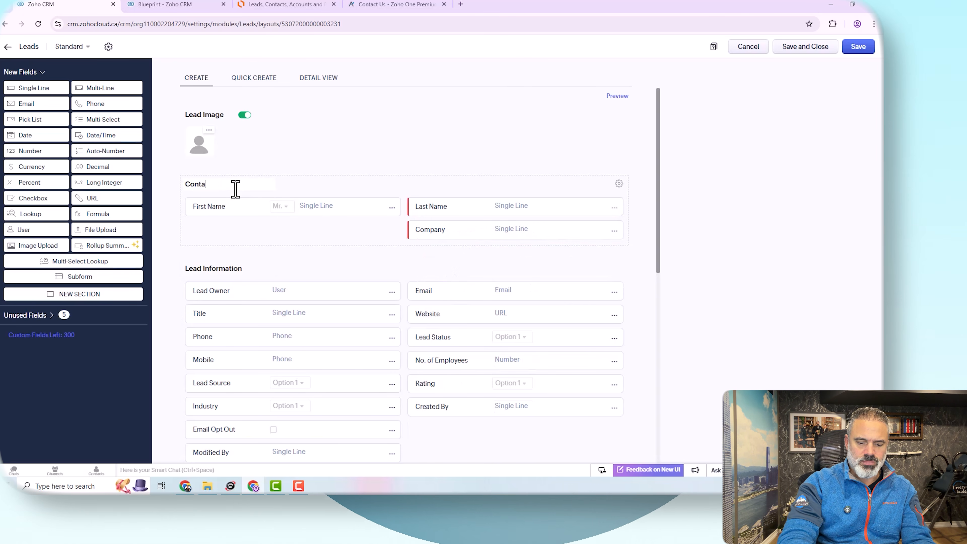
pyautogui.moveTo(456, 298); pyautogui.dragTo(290, 230)
pyautogui.moveTo(210, 343); pyautogui.dragTo(242, 259)
pyautogui.moveTo(240, 360); pyautogui.dragTo(466, 257)
pyautogui.moveTo(470, 313); pyautogui.dragTo(509, 286)
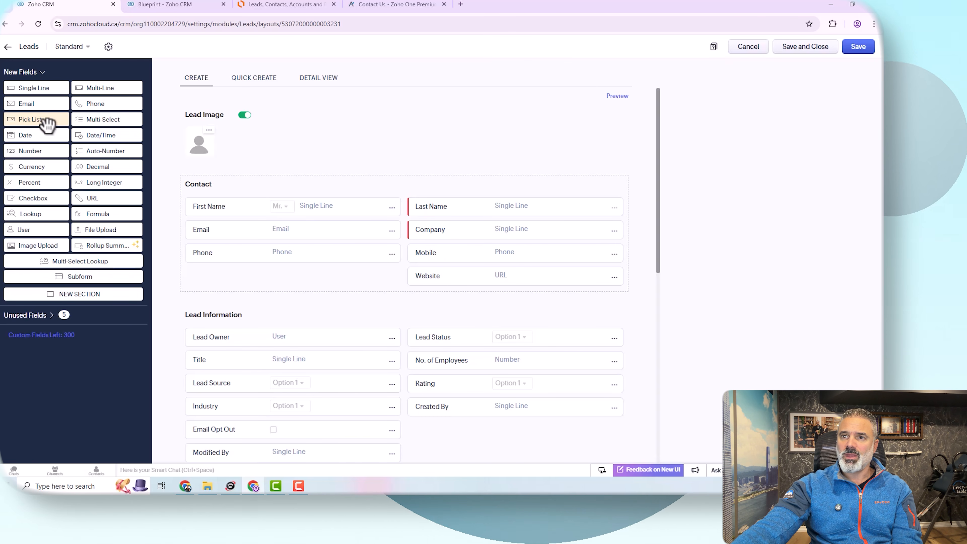
# Step: Add a pick list field labelled Referred? to the Contact section
pyautogui.moveTo(46, 124); pyautogui.dragTo(238, 299)
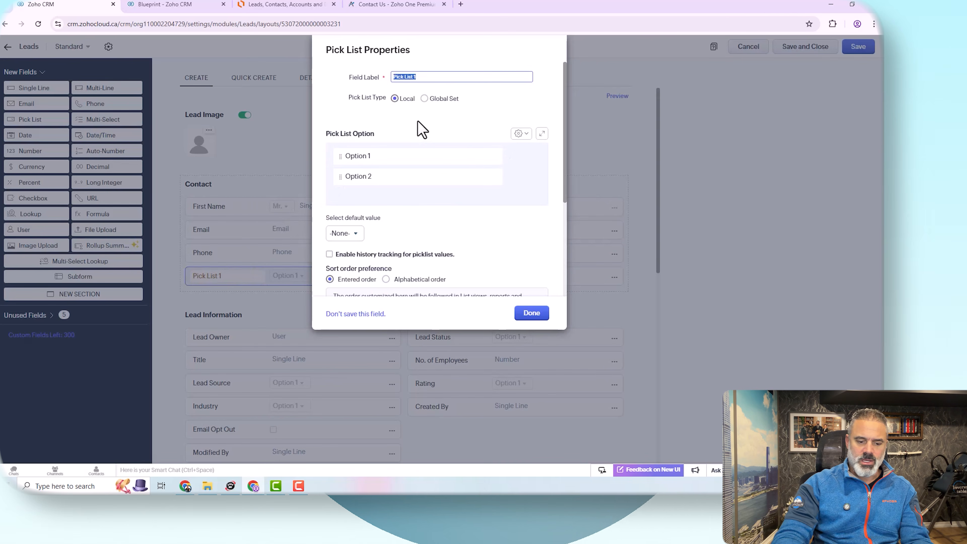
pyautogui.write('Referred')
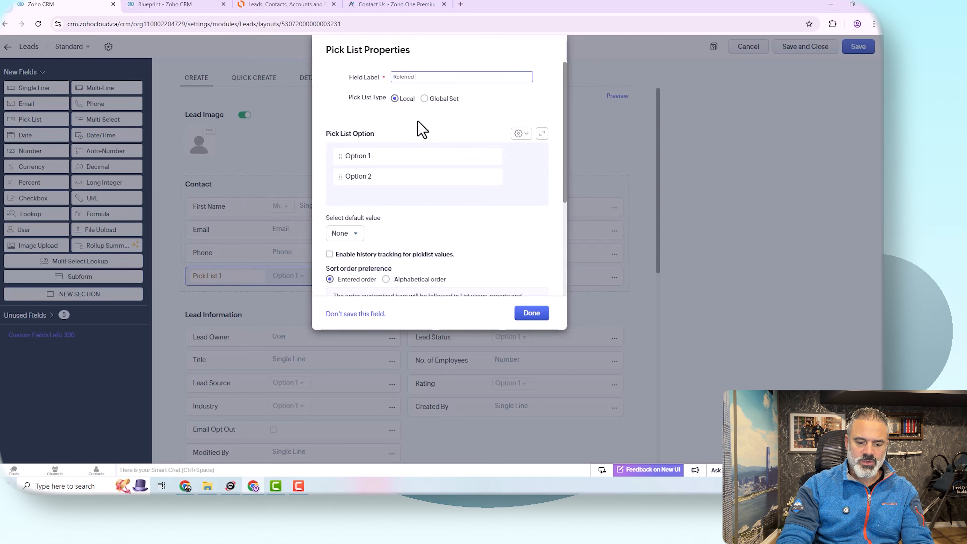
pyautogui.write('?')
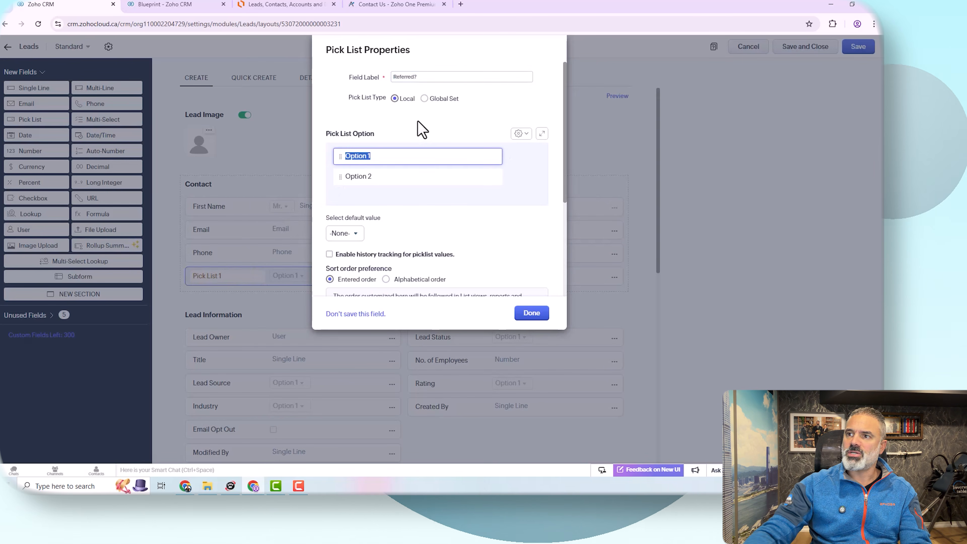
# Step: Set the Referred? pick list options to Yes and No
pyautogui.press('Tab')
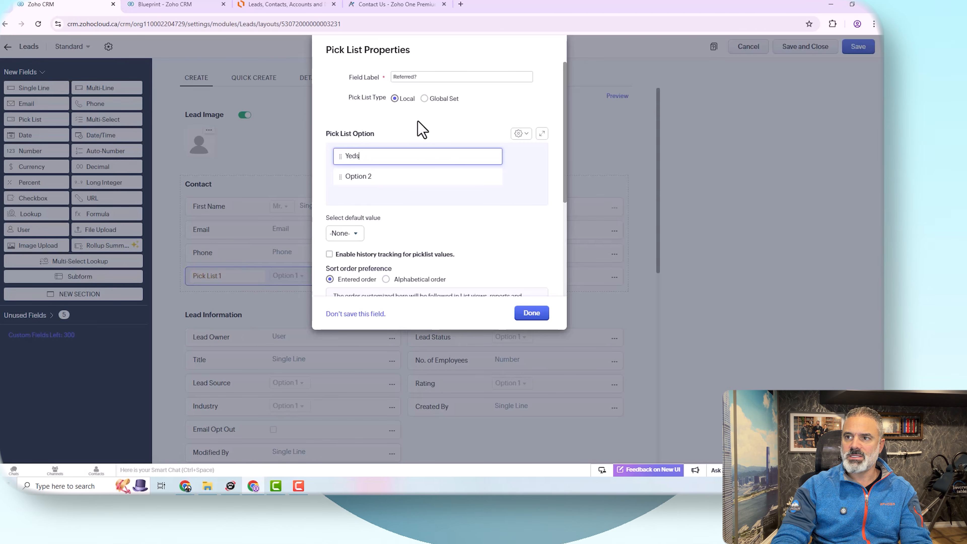
pyautogui.press('Tab')
pyautogui.click(375, 156)
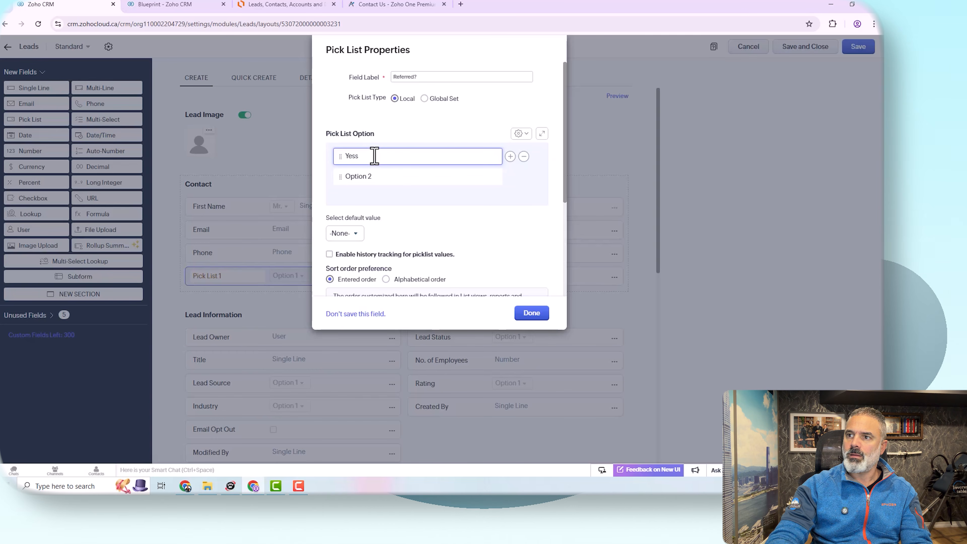
pyautogui.press('BackSpace')
pyautogui.press('Tab')
pyautogui.write('No')
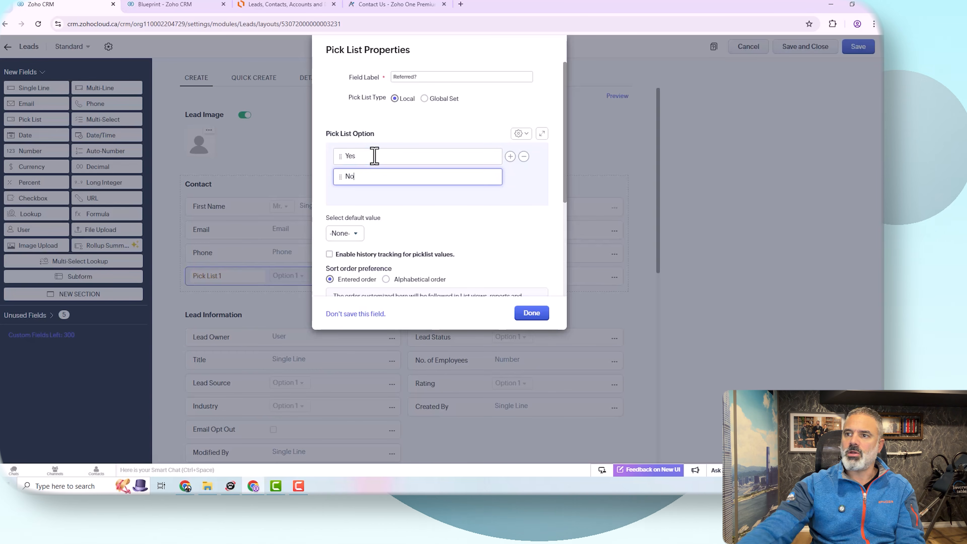
# Step: Set the pick list's default value to No and finish the field
pyautogui.scroll(-3, 373, 266)
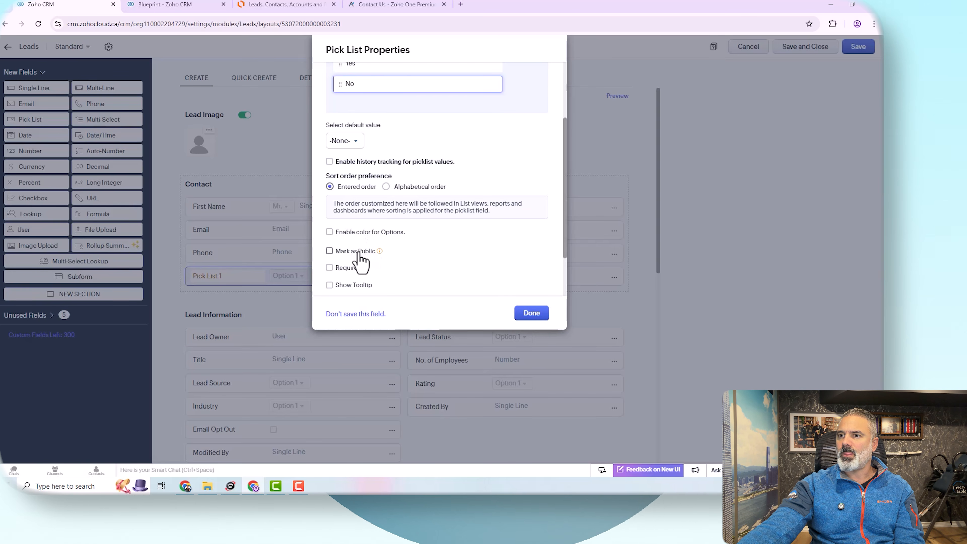
pyautogui.click(344, 144)
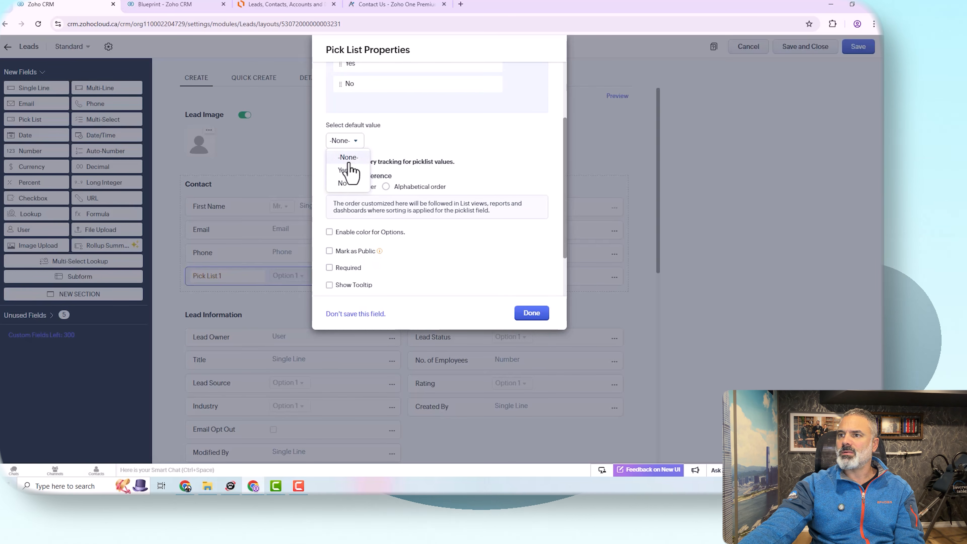
pyautogui.click(347, 182)
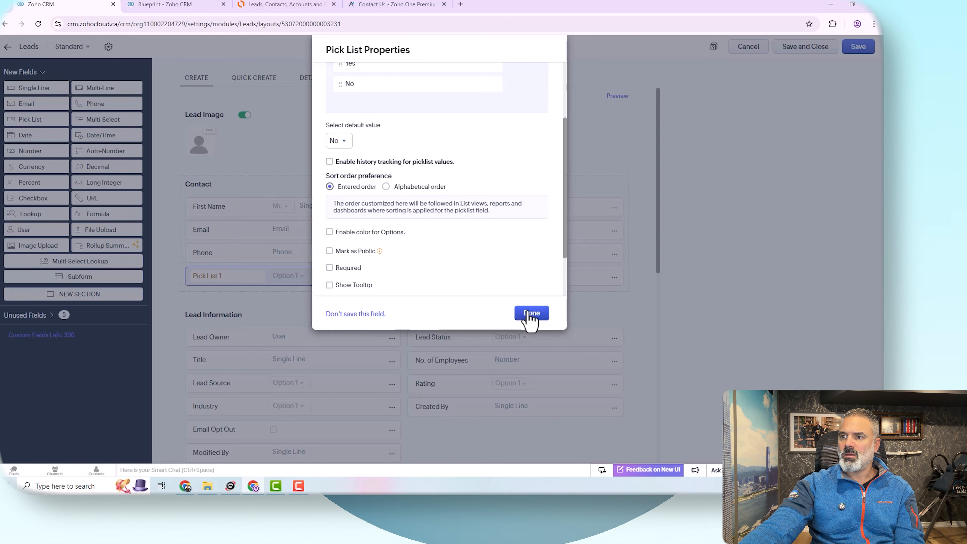
pyautogui.scroll(-2, 393, 246)
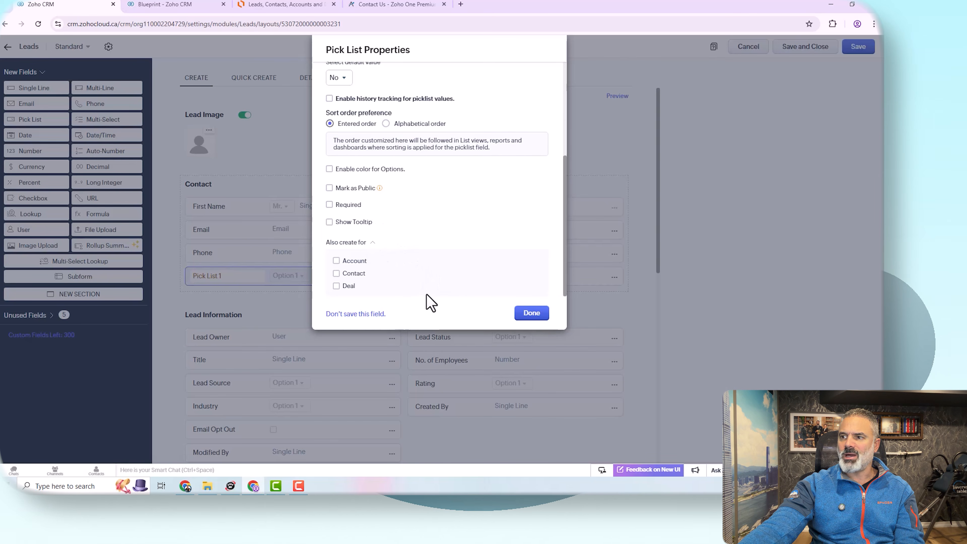
pyautogui.click(531, 314)
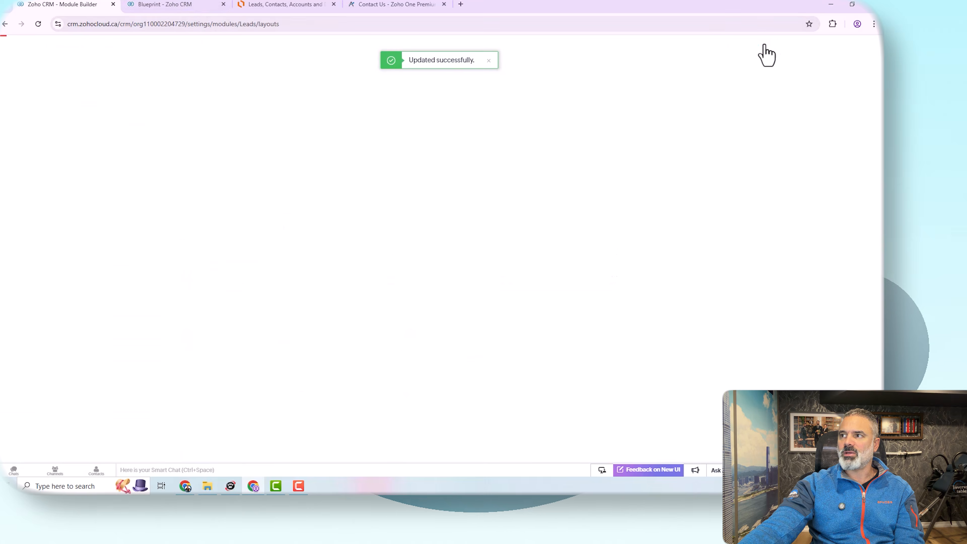
# Step: Open the first sample lead record from the Leads list
pyautogui.click(4, 84)
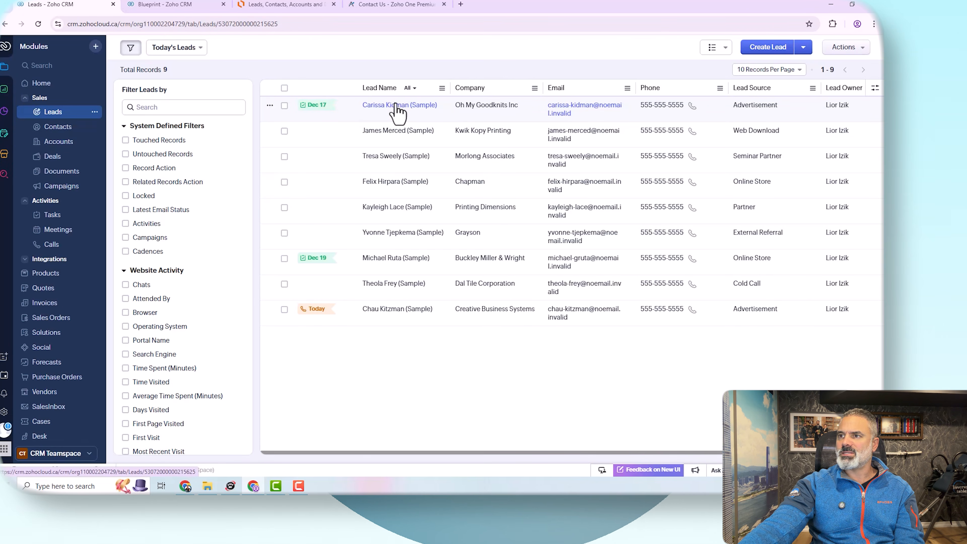
pyautogui.click(398, 111)
pyautogui.scroll(-4, 446, 297)
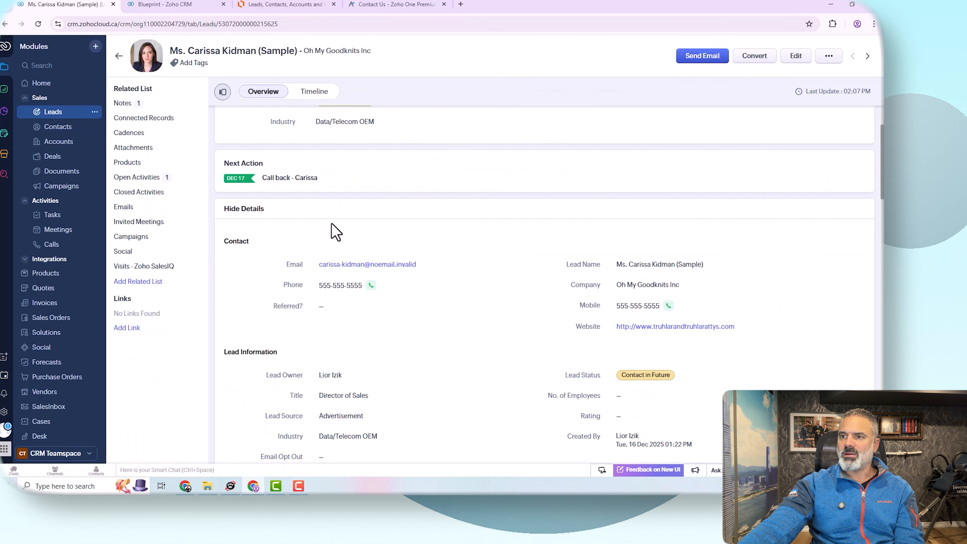
# Step: Set the lead's Referred? value to No
pyautogui.click(329, 308)
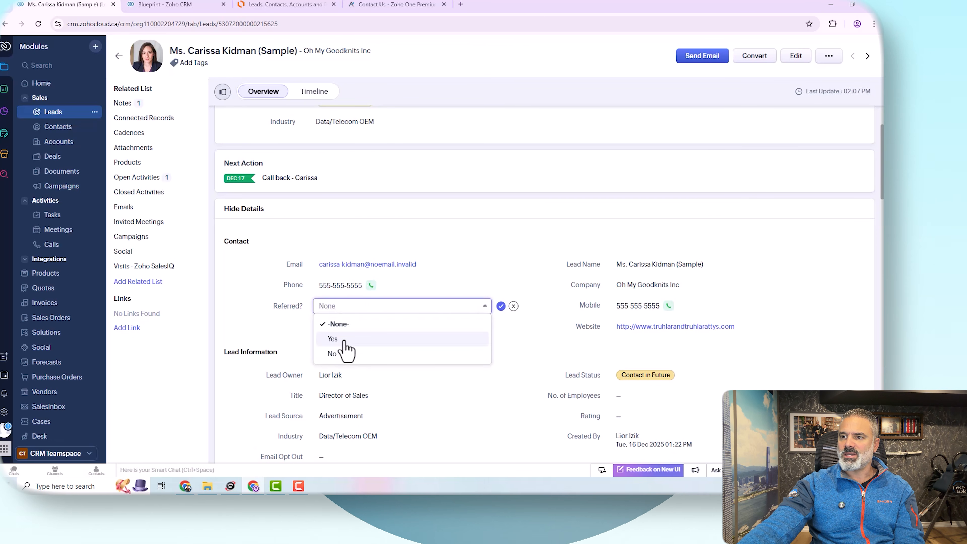
pyautogui.click(344, 355)
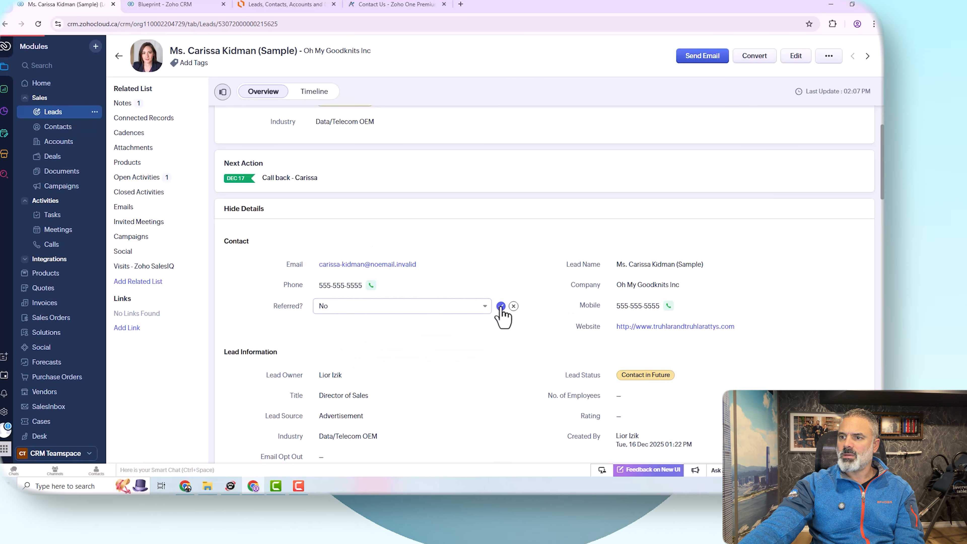
pyautogui.scroll(-5, 506, 307)
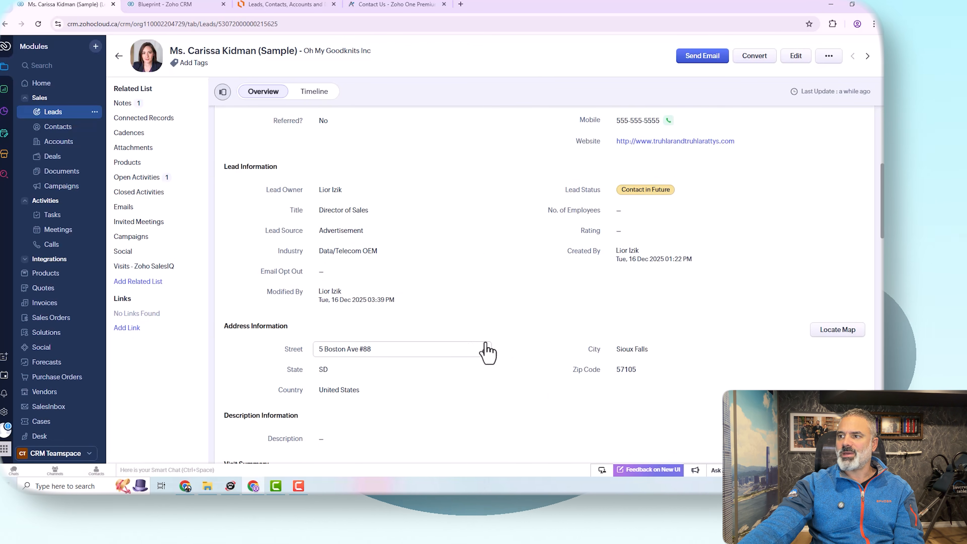
# Step: Change the lead's Referred? value to Yes and save it
pyautogui.scroll(-1, 488, 350)
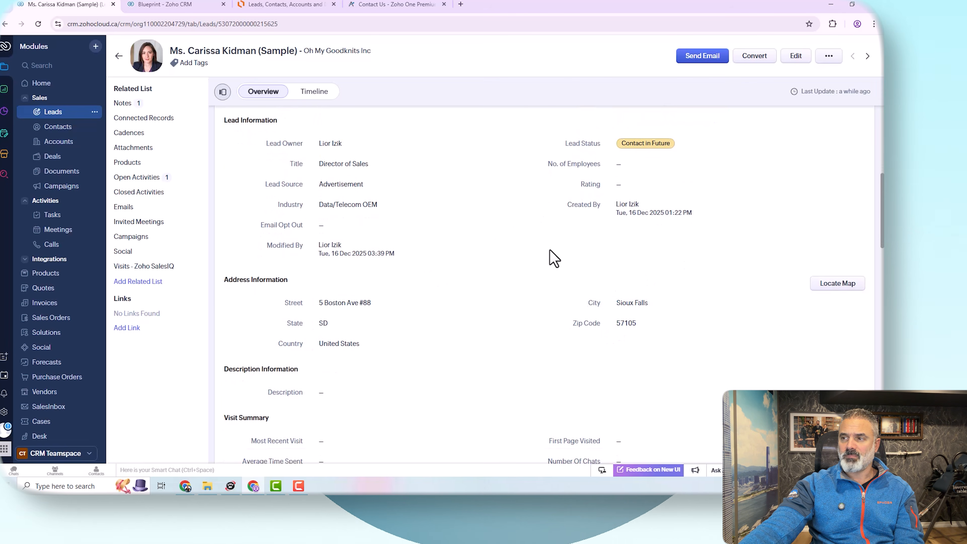
pyautogui.scroll(8, 554, 260)
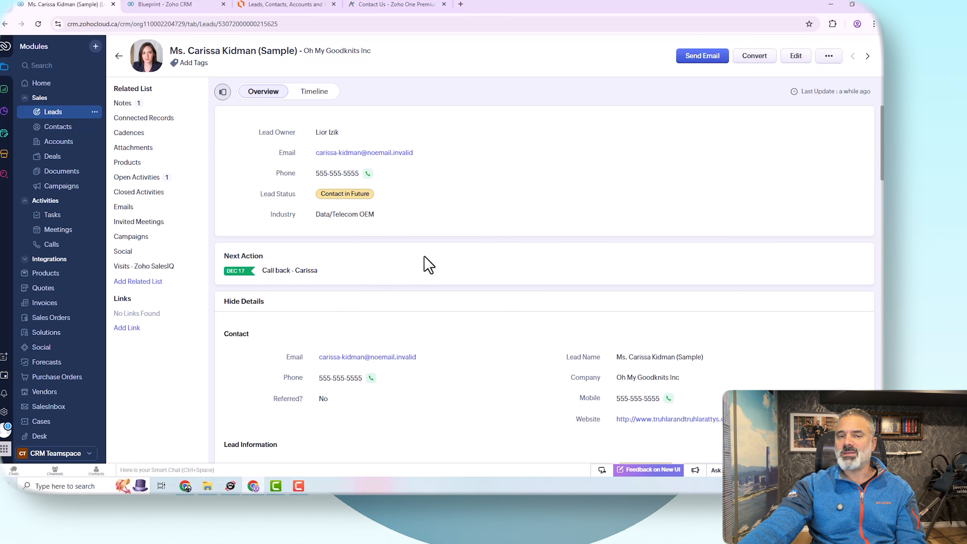
pyautogui.scroll(-3, 392, 301)
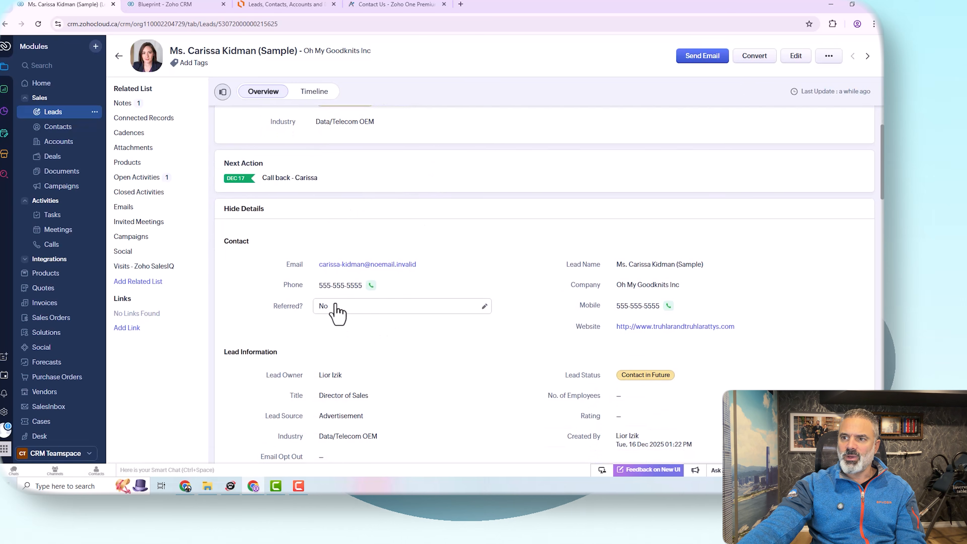
pyautogui.click(335, 306)
pyautogui.click(335, 342)
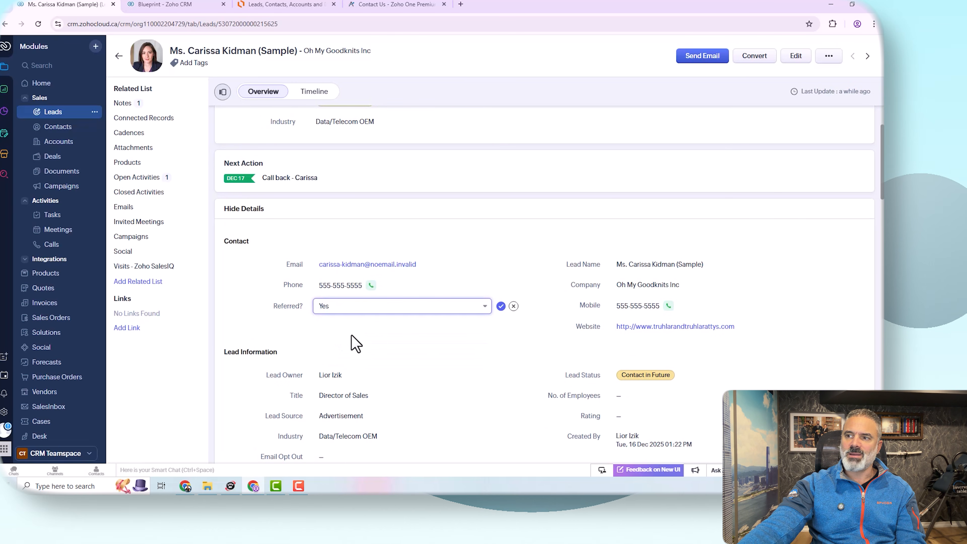
pyautogui.click(501, 307)
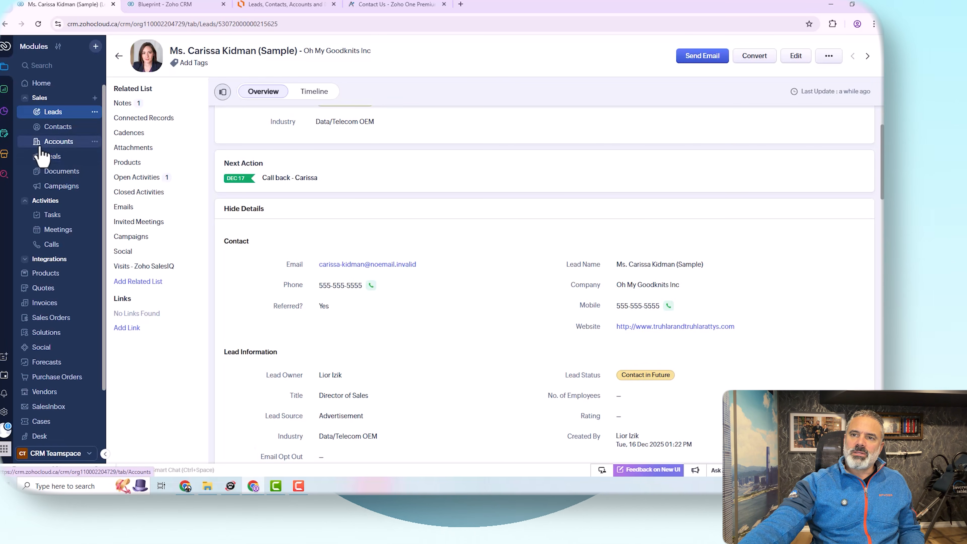
# Step: Open the Deals module and scroll across its pipeline stages
pyautogui.click(60, 160)
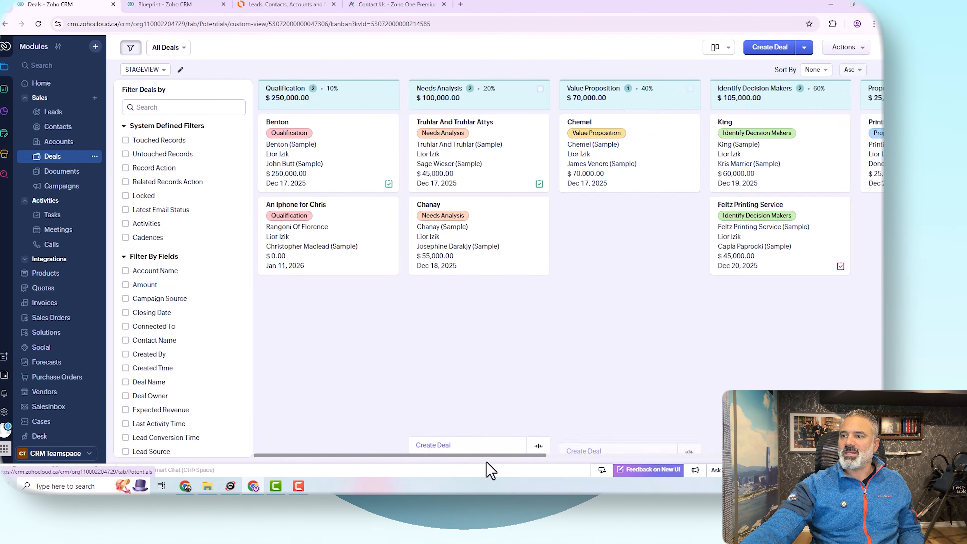
pyautogui.moveTo(462, 455); pyautogui.dragTo(807, 460)
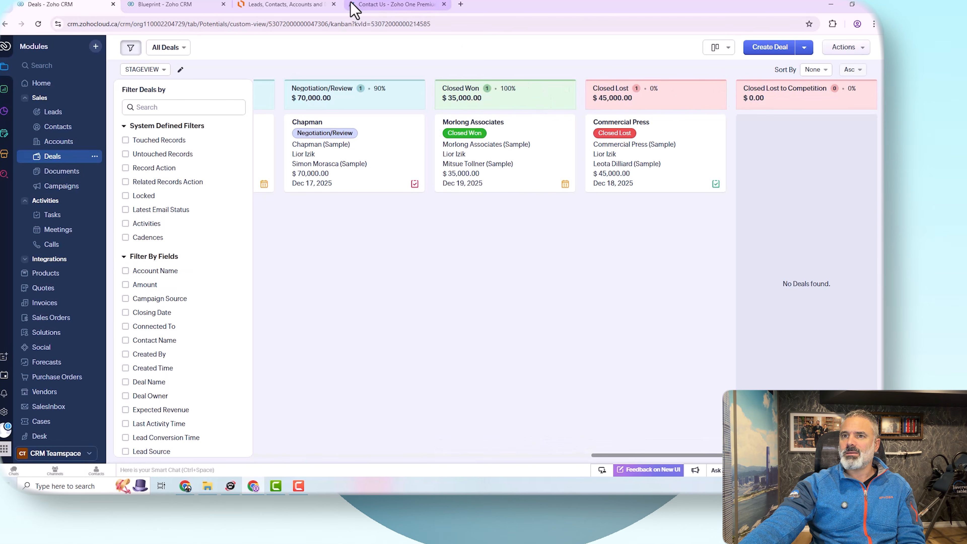
# Step: Rename the Deals module to Opportunities, with Opportunity as the singular name
pyautogui.click(4, 412)
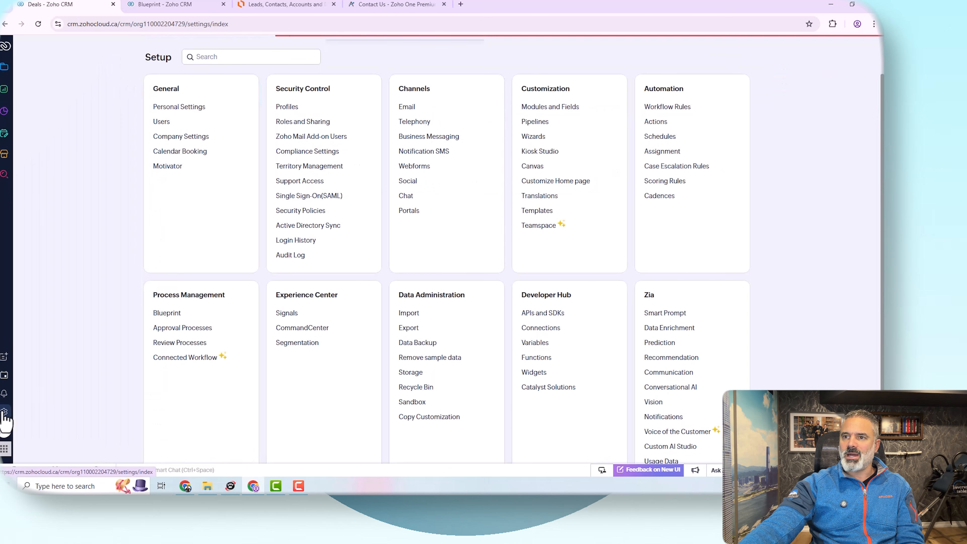
pyautogui.click(557, 113)
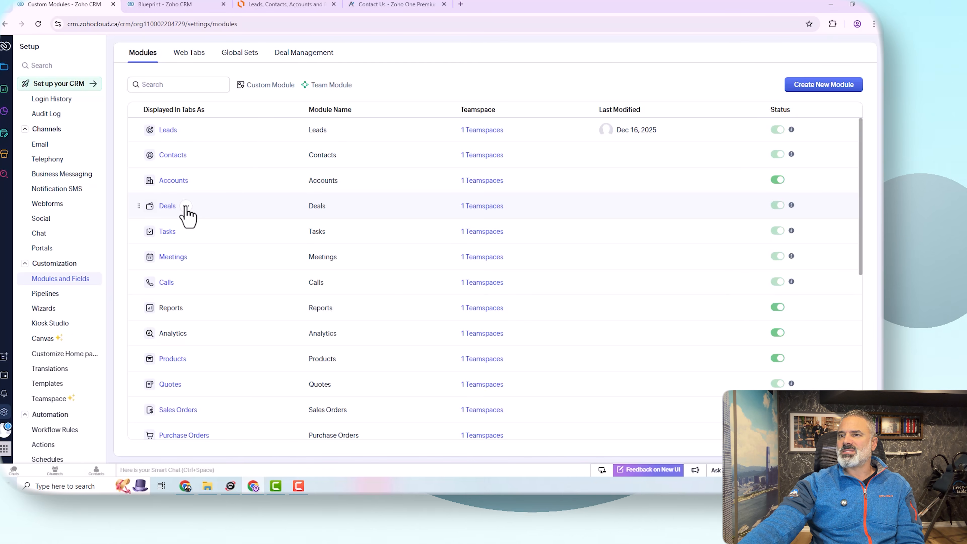
pyautogui.click(186, 206)
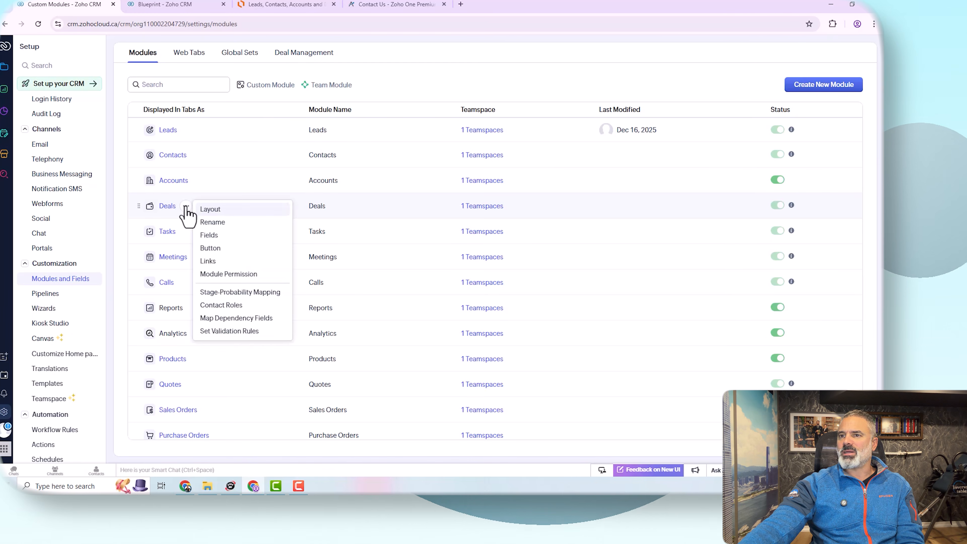
pyautogui.click(223, 222)
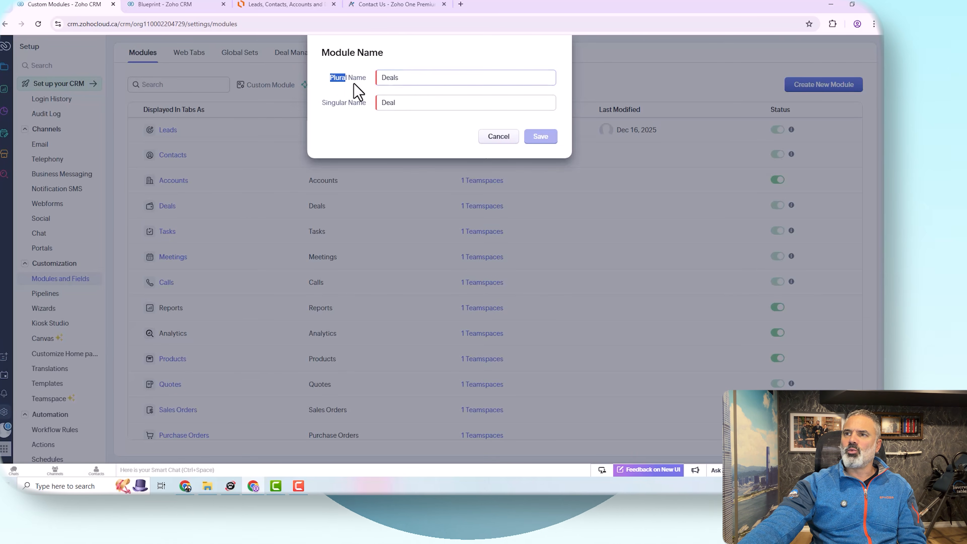
pyautogui.moveTo(324, 104); pyautogui.dragTo(367, 103)
pyautogui.doubleClick(419, 78)
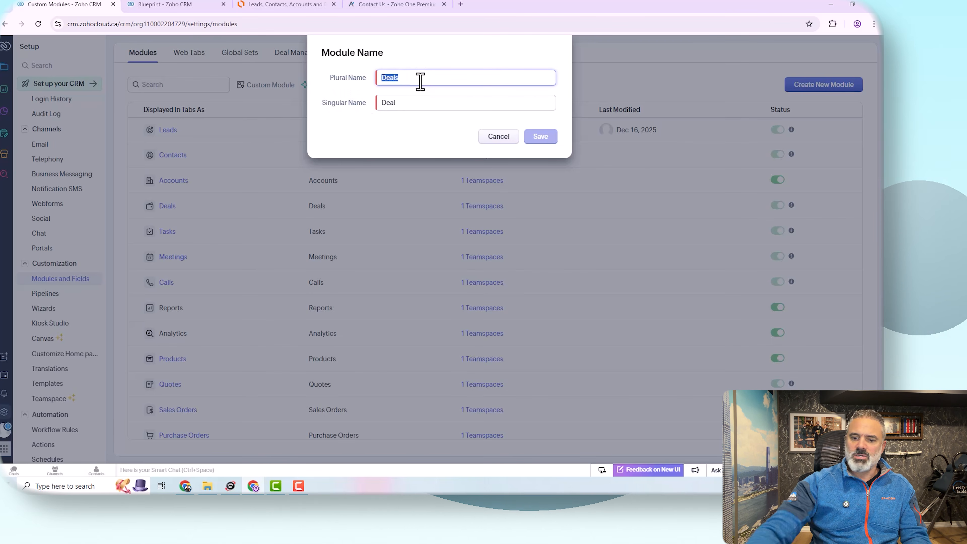
pyautogui.write('Opportunities')
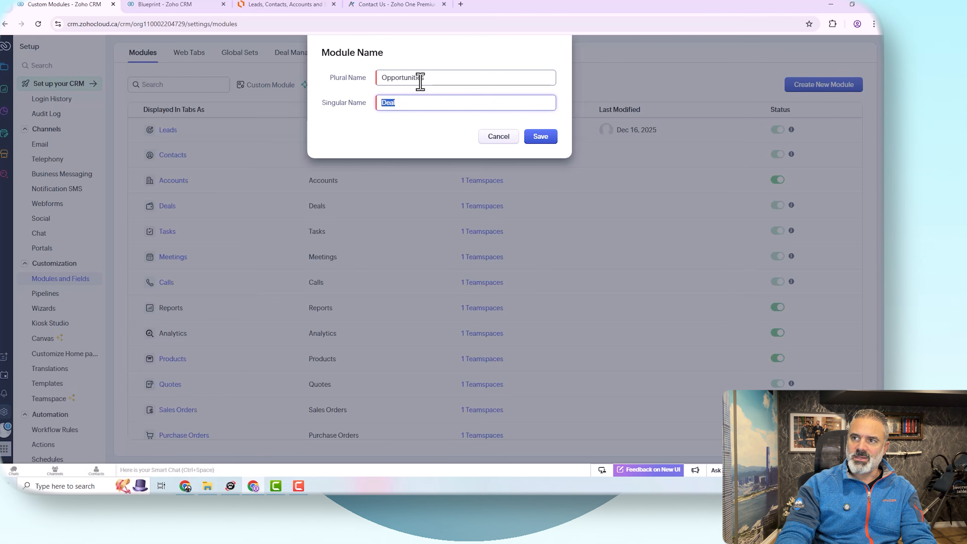
pyautogui.write('Opport')
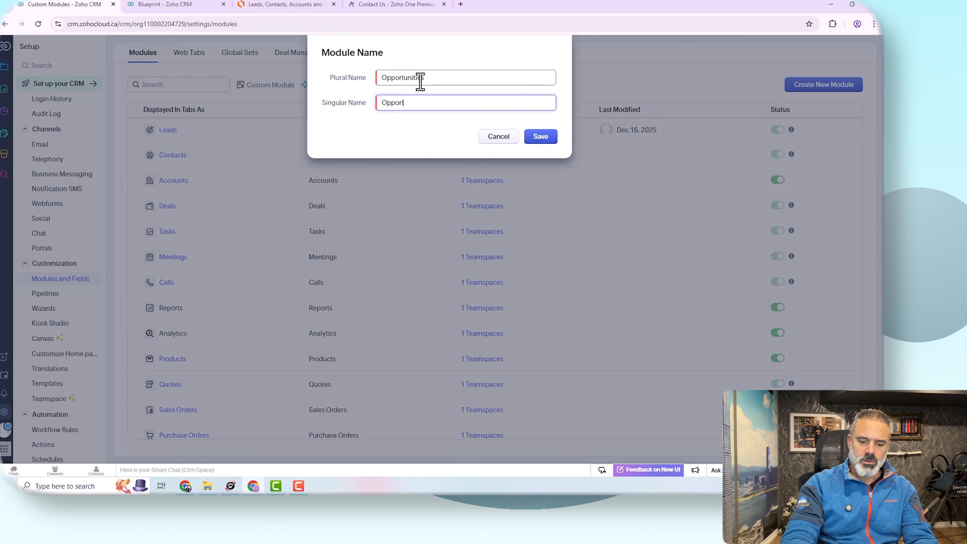
pyautogui.write('unity')
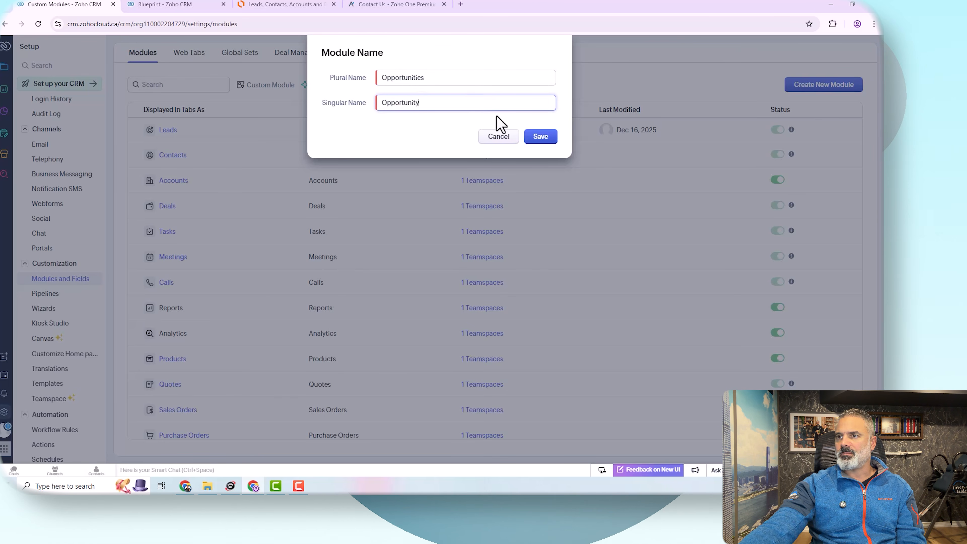
pyautogui.click(535, 138)
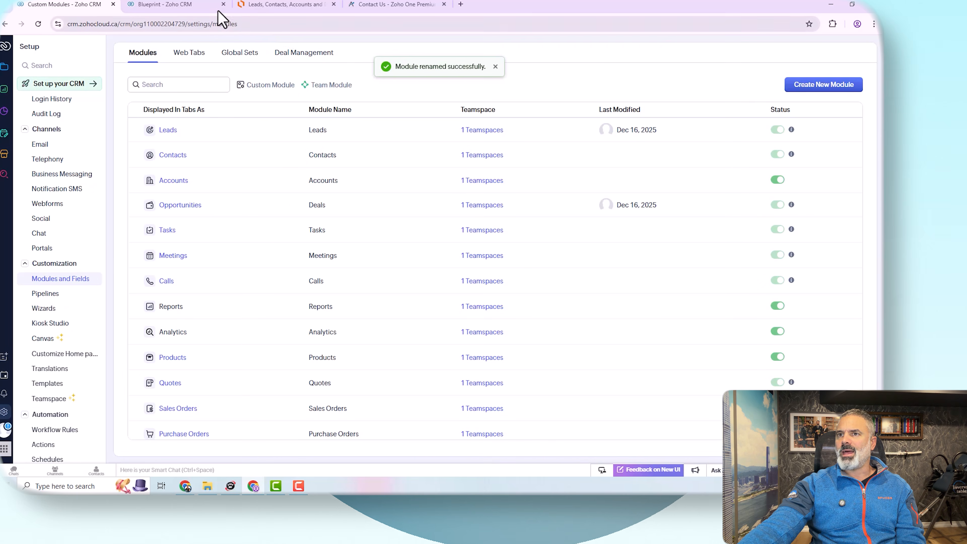
# Step: Reload the CRM tab to bring up the renamed Opportunities module
pyautogui.click(164, 5)
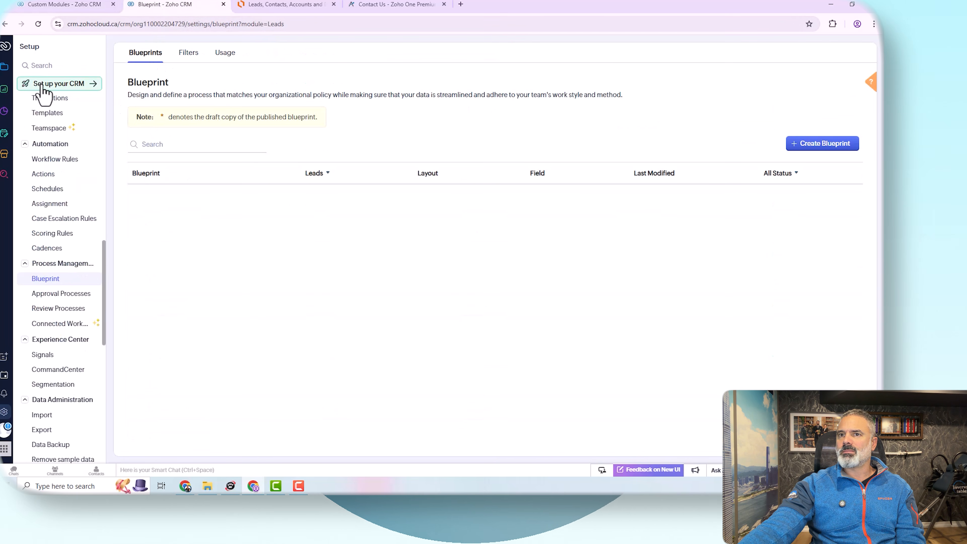
pyautogui.click(6, 68)
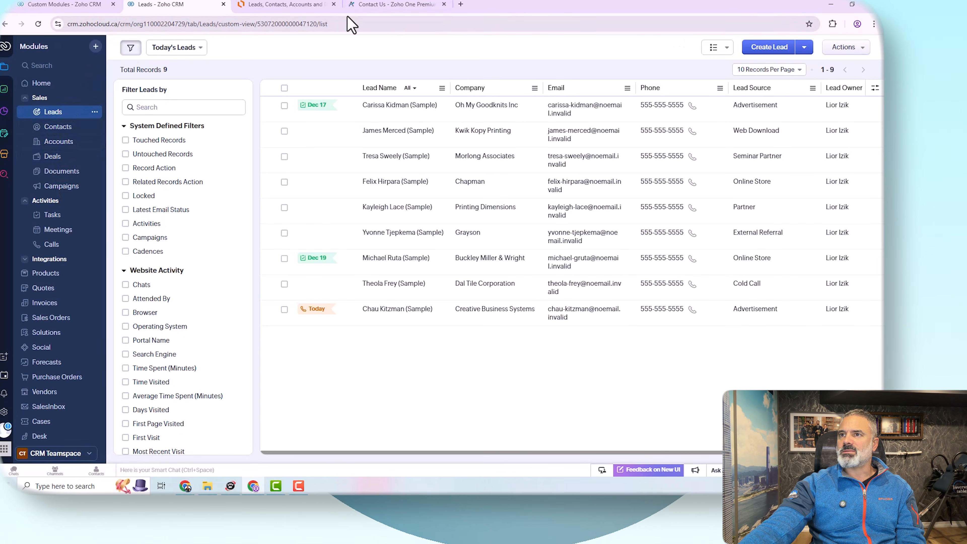
pyautogui.click(68, 4)
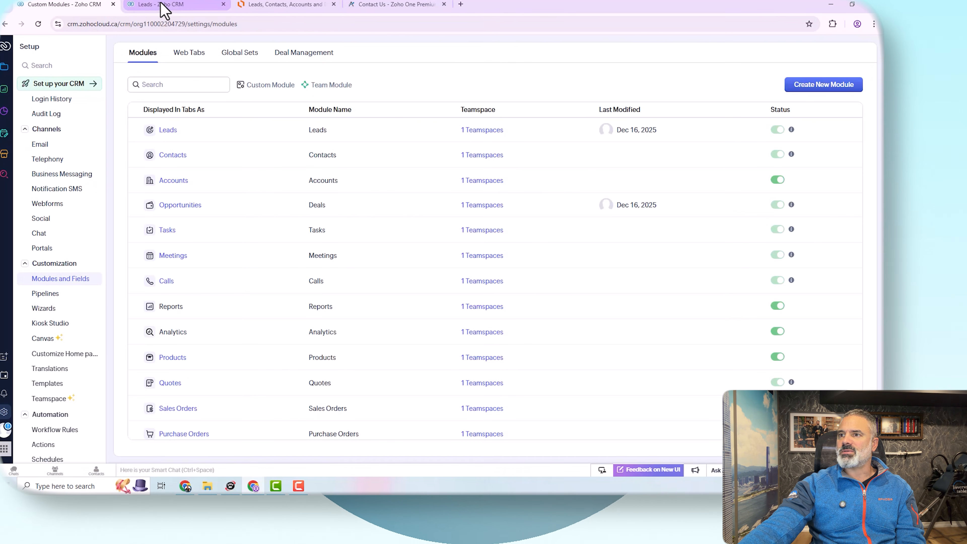
pyautogui.click(163, 8)
pyautogui.click(500, 26)
pyautogui.press('Return')
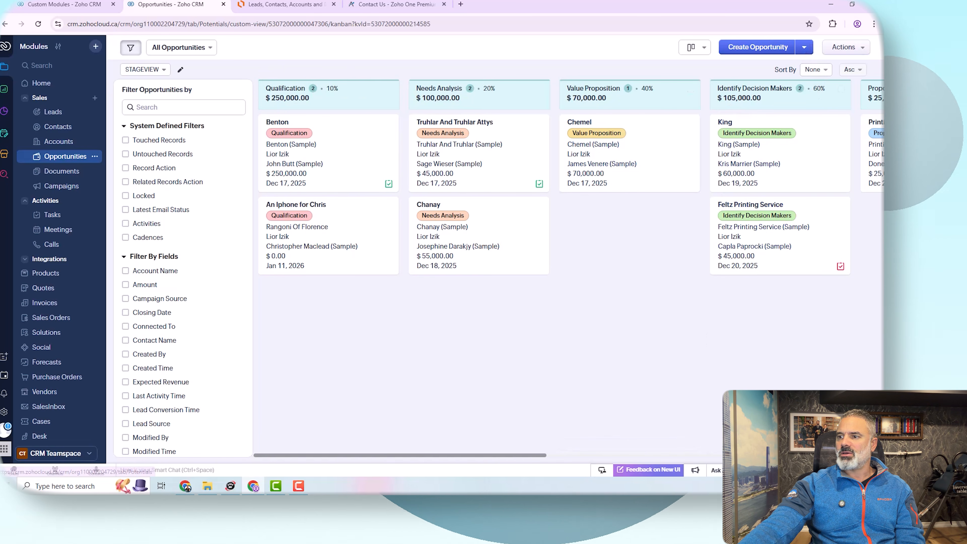
# Step: Open the Benton opportunity and review the options of its Stage field
pyautogui.click(280, 128)
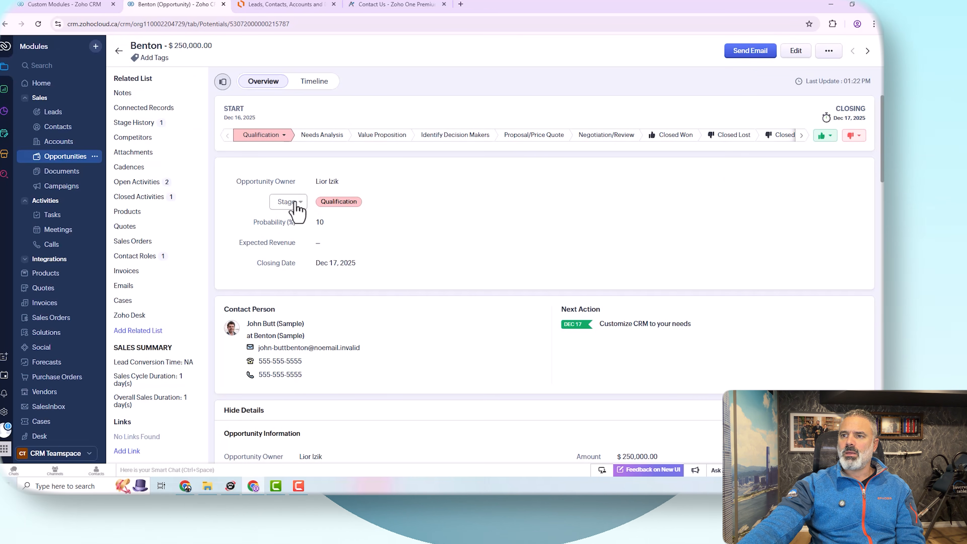
pyautogui.click(356, 205)
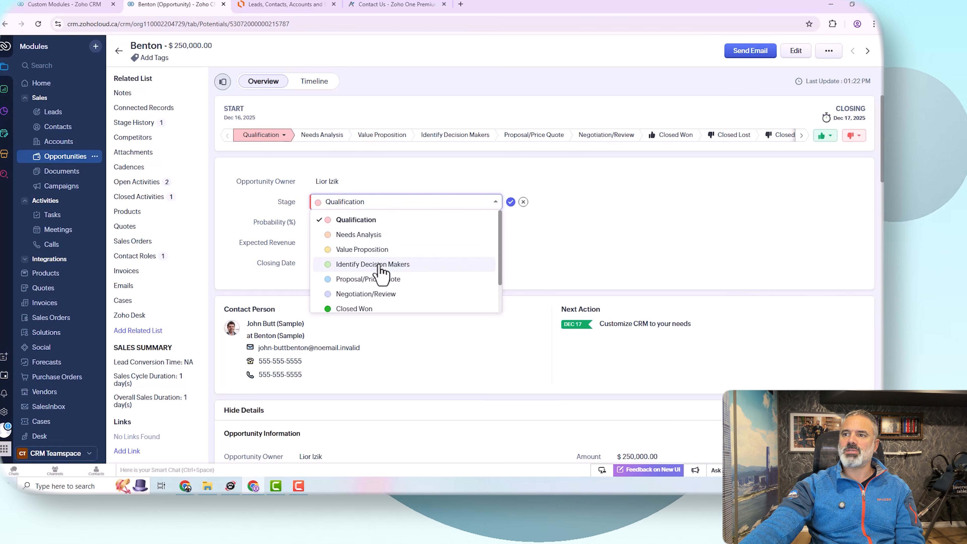
pyautogui.scroll(-1, 377, 272)
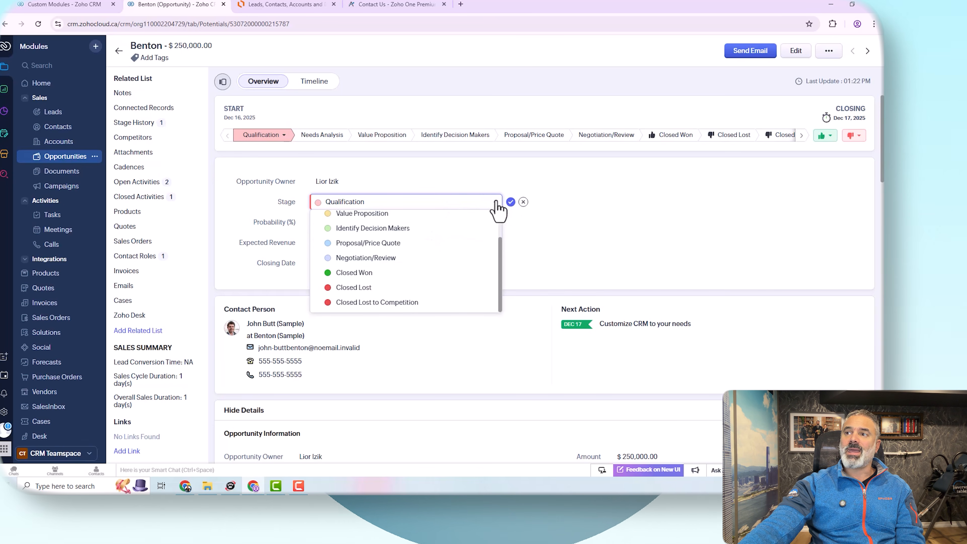
pyautogui.click(510, 202)
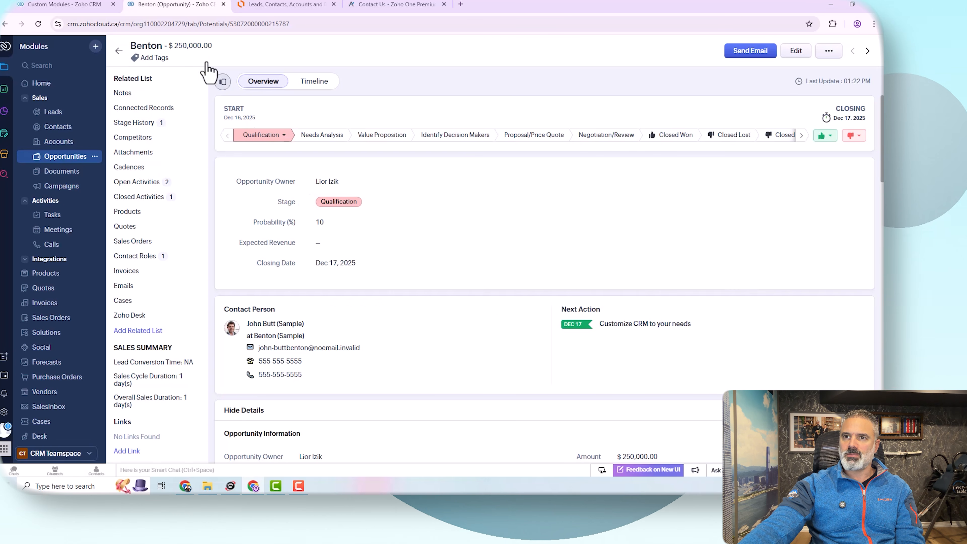
# Step: Find the Pipelines settings and start creating a new pipeline named CRM Deal
pyautogui.click(82, 5)
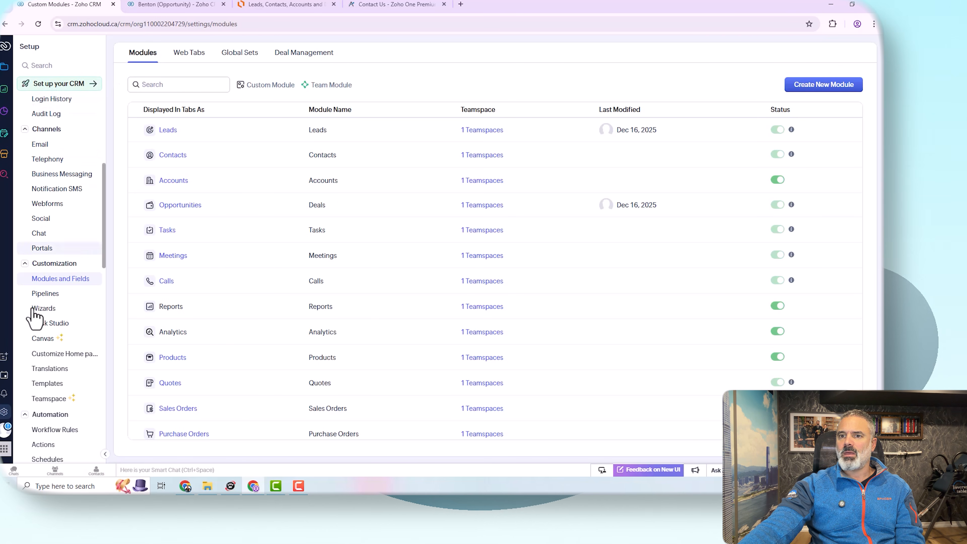
pyautogui.click(65, 65)
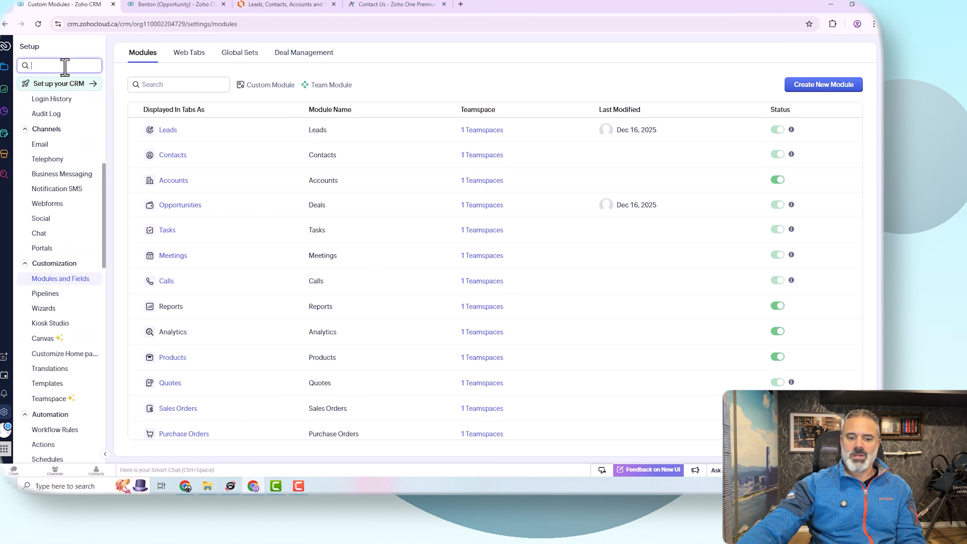
pyautogui.write('pip')
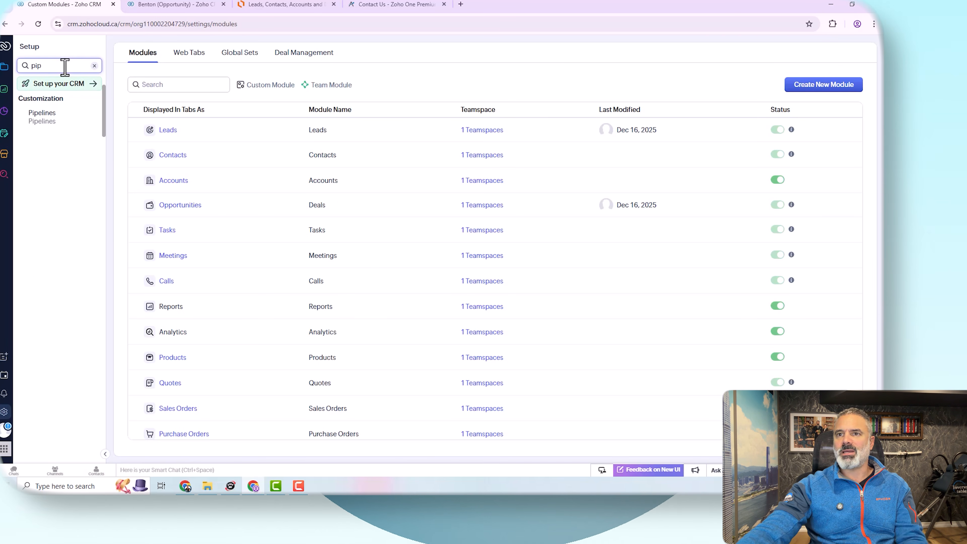
pyautogui.click(47, 114)
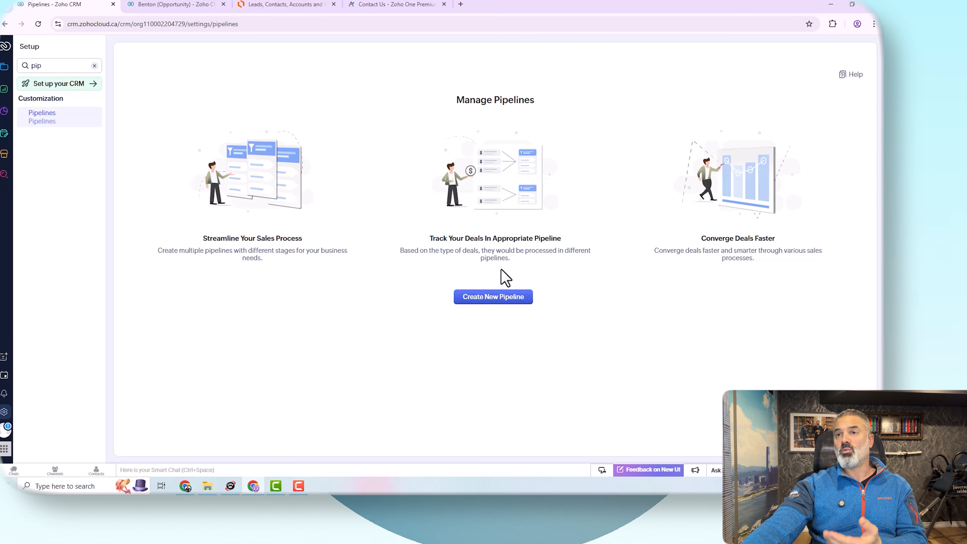
pyautogui.click(179, 4)
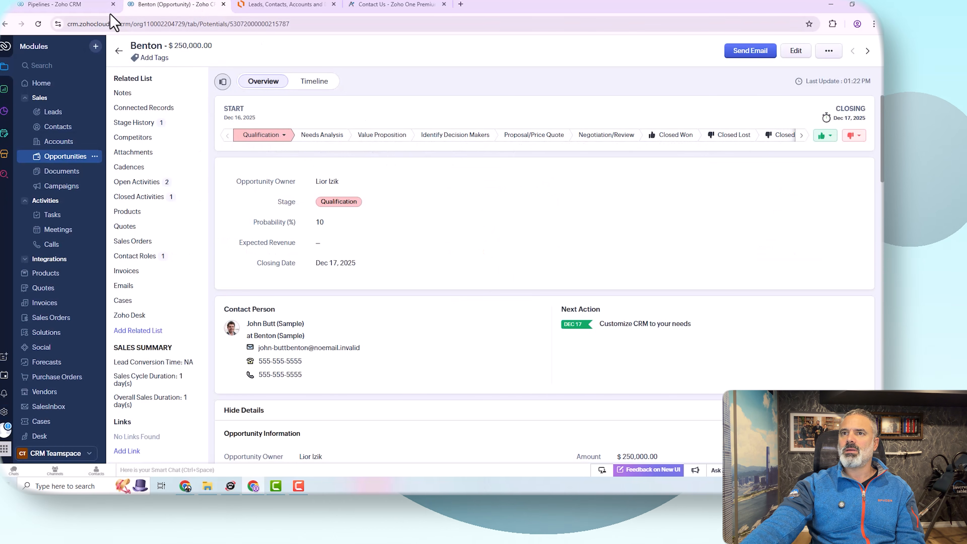
pyautogui.click(78, 5)
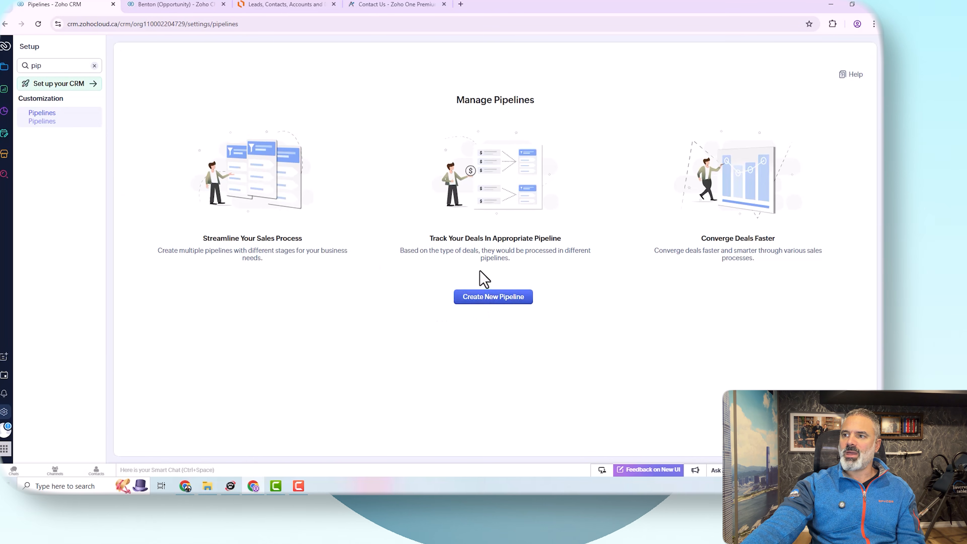
pyautogui.click(504, 298)
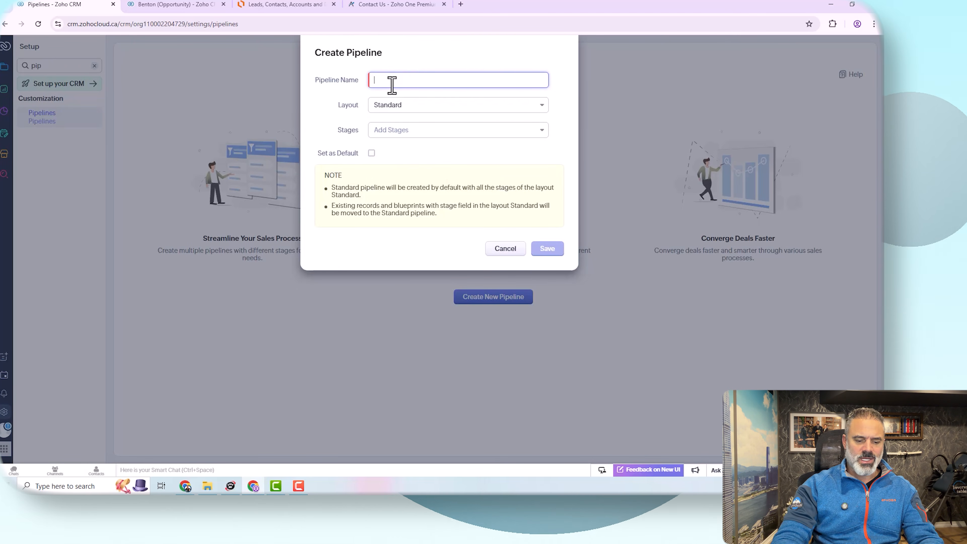
pyautogui.write('CRM Te')
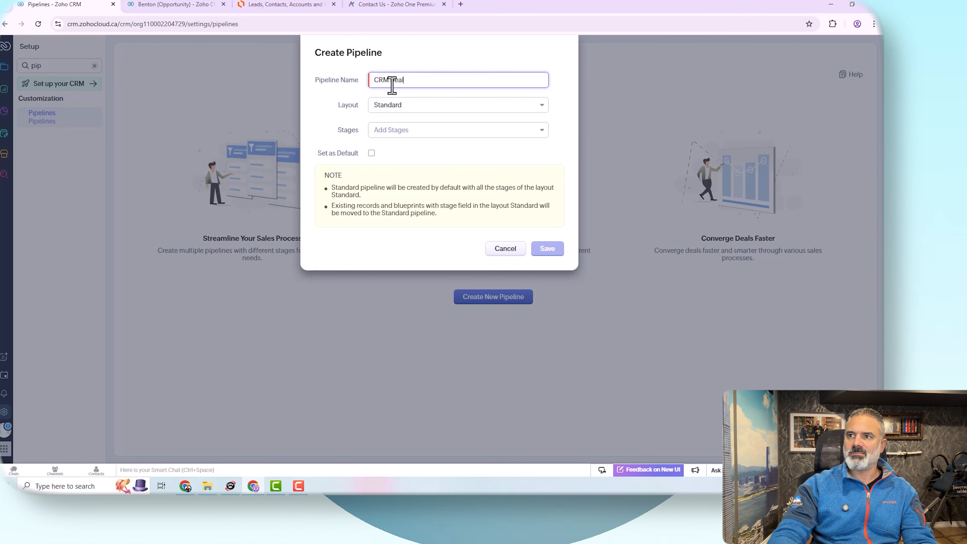
# Step: Examine the Layout options for the new pipeline
pyautogui.click(385, 109)
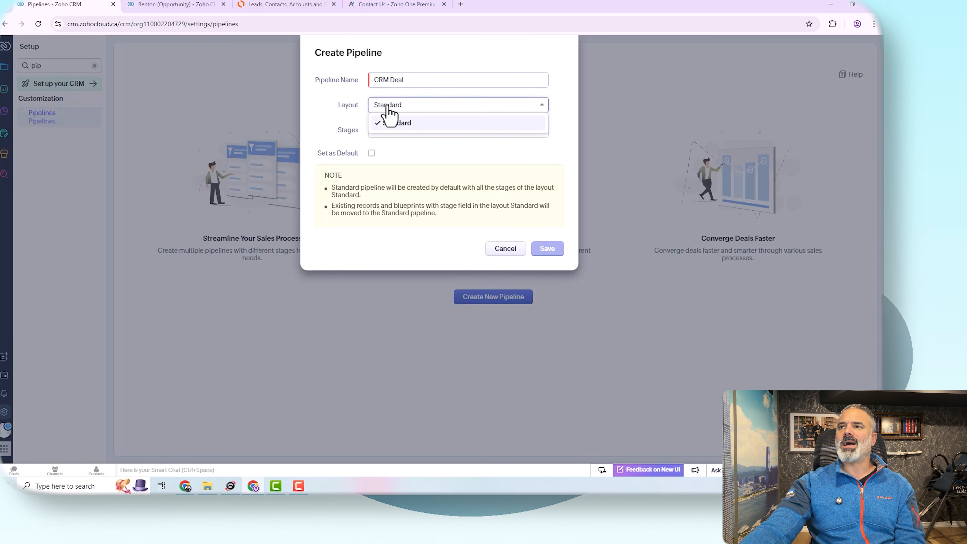
pyautogui.click(388, 110)
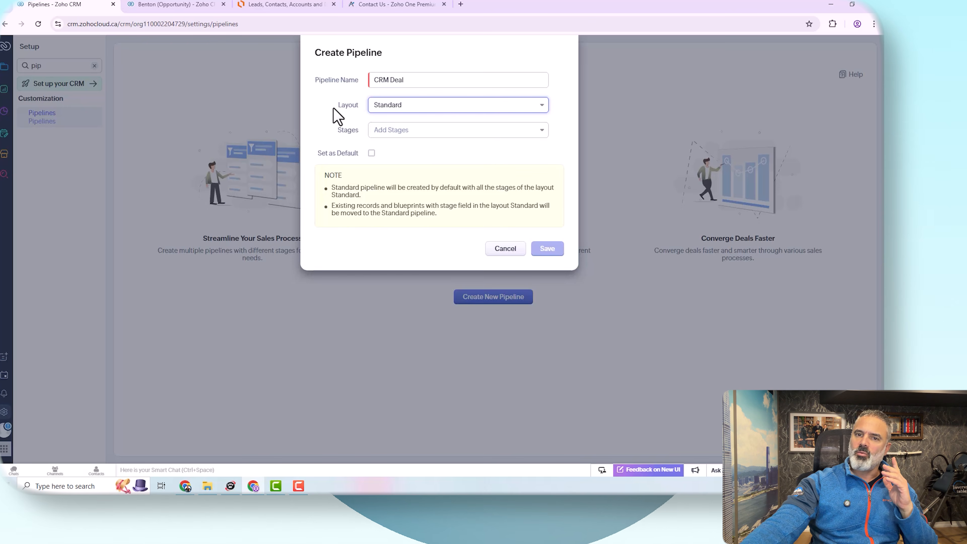
pyautogui.click(401, 105)
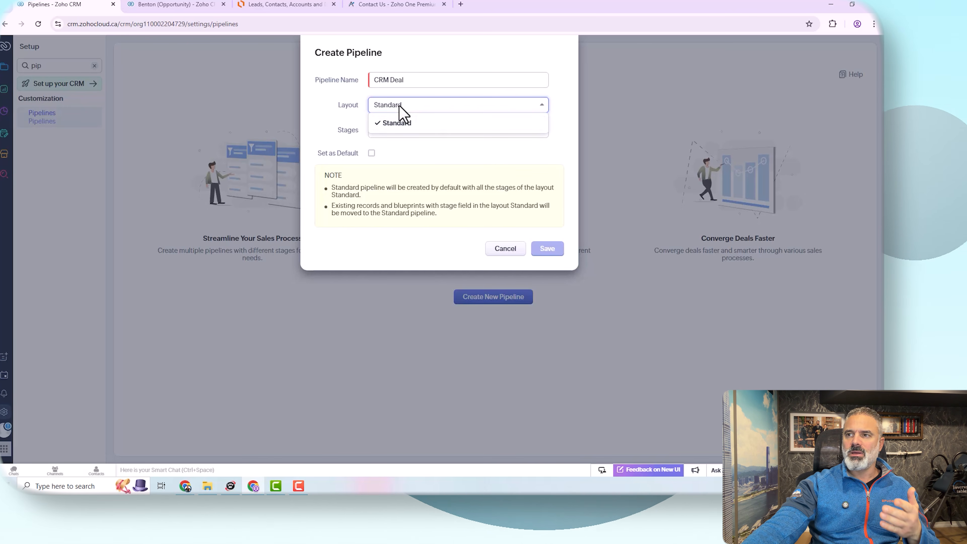
pyautogui.click(400, 107)
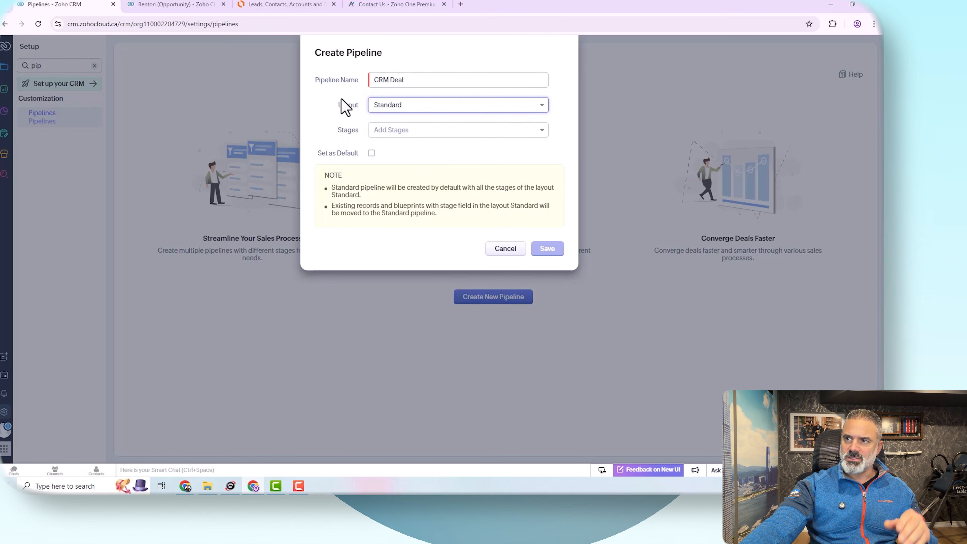
pyautogui.moveTo(375, 80); pyautogui.dragTo(410, 80)
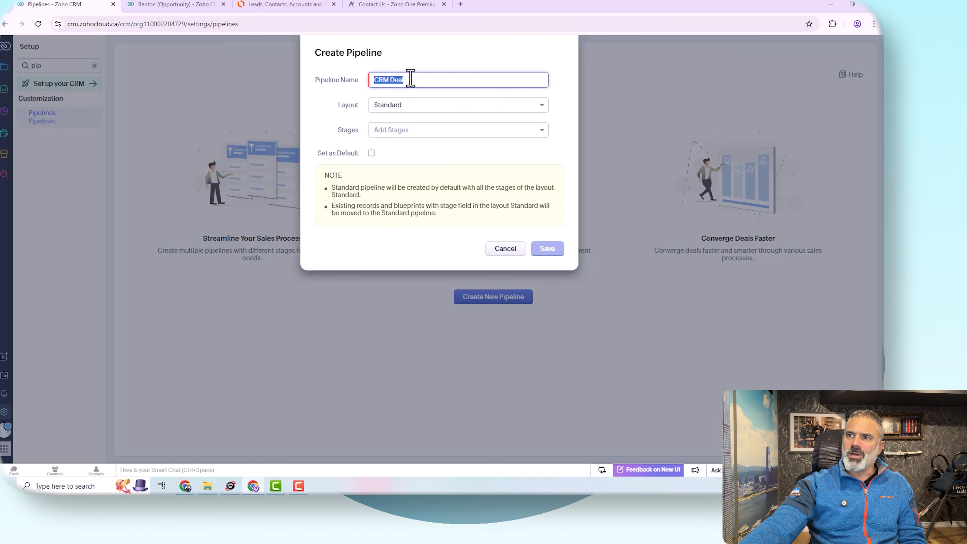
pyautogui.click(411, 81)
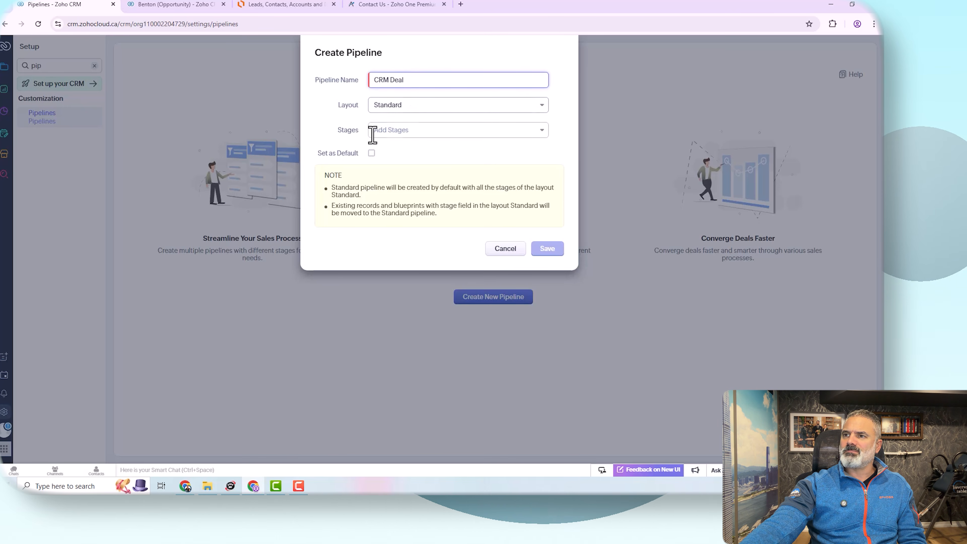
# Step: Add the Qualification, Needs Analysis, Proposal/Price Quote, Closed Won and Closed Lost stages to the CRM Deal pipeline
pyautogui.click(385, 131)
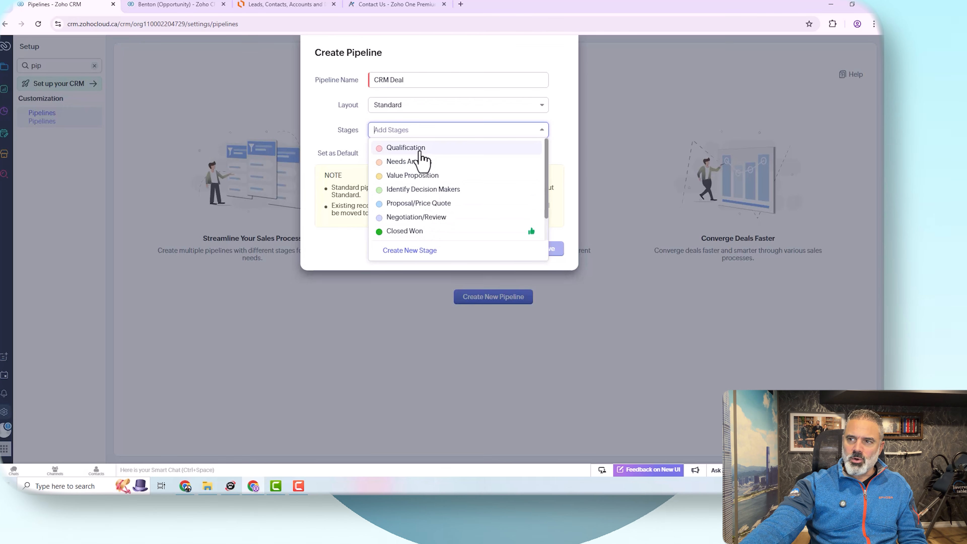
pyautogui.click(418, 150)
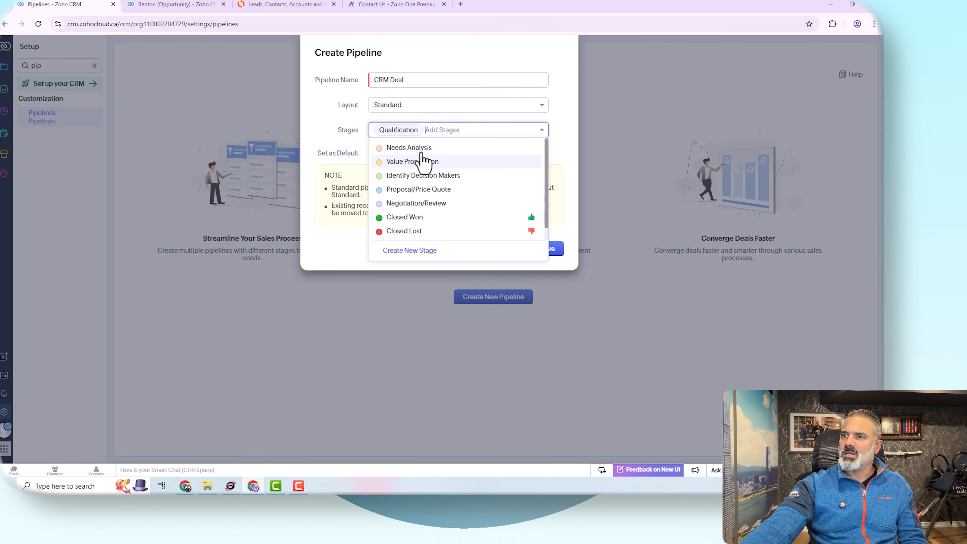
pyautogui.click(424, 148)
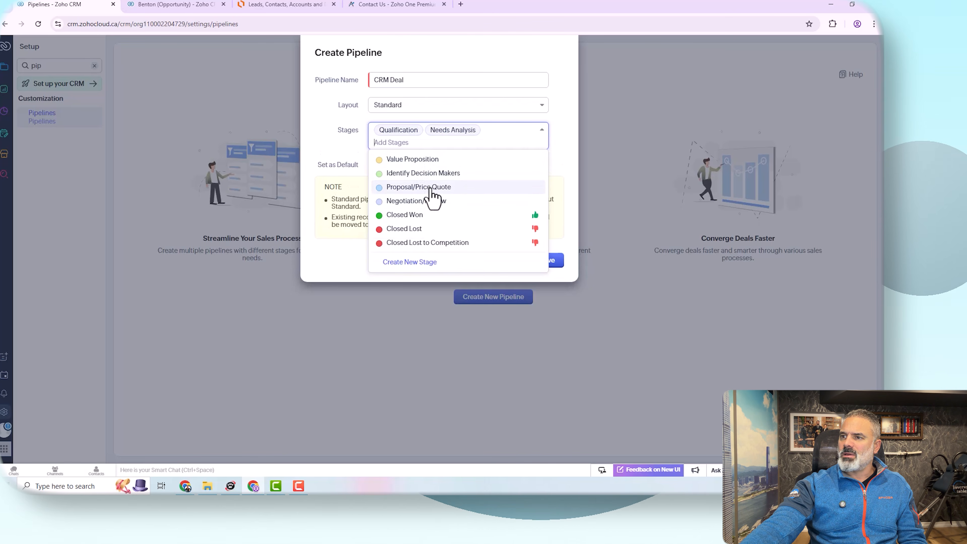
pyautogui.click(432, 189)
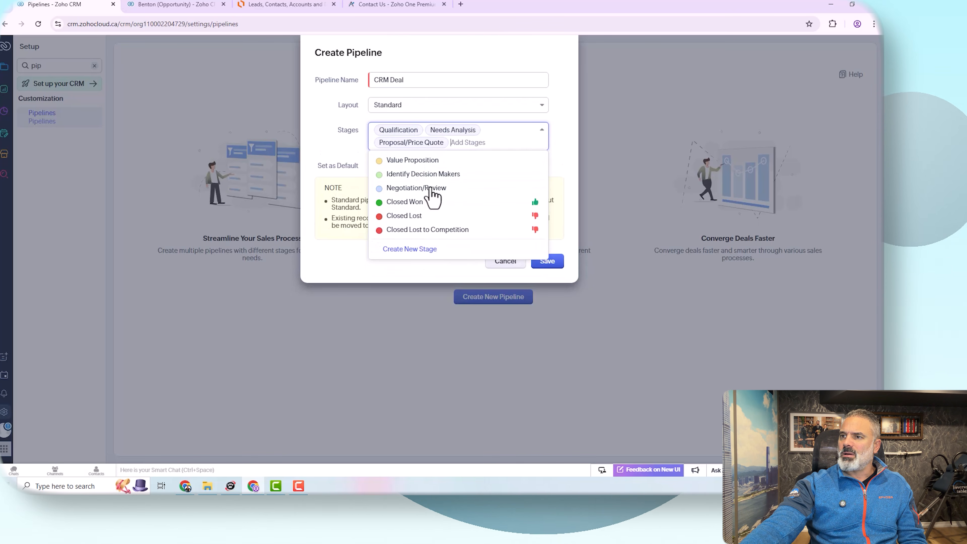
pyautogui.click(417, 204)
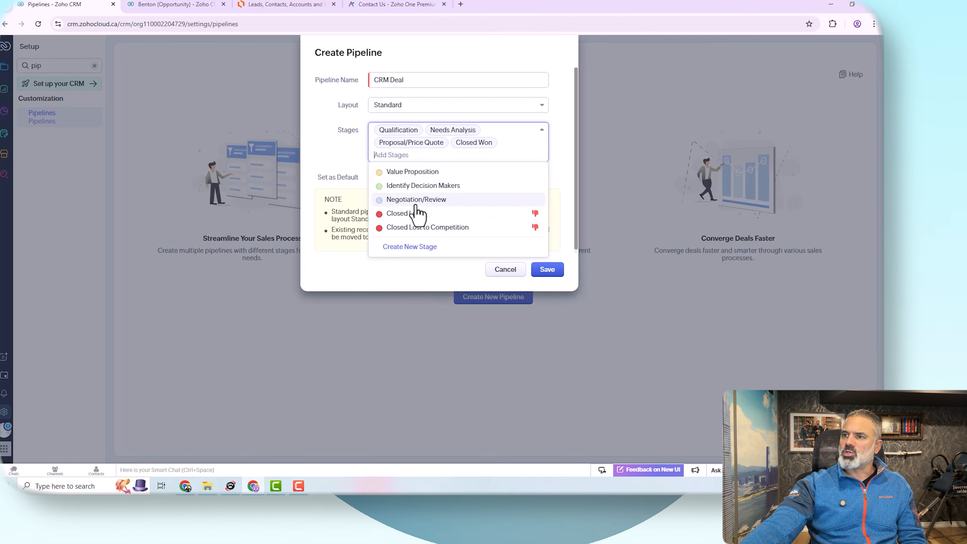
pyautogui.click(419, 214)
pyautogui.click(559, 115)
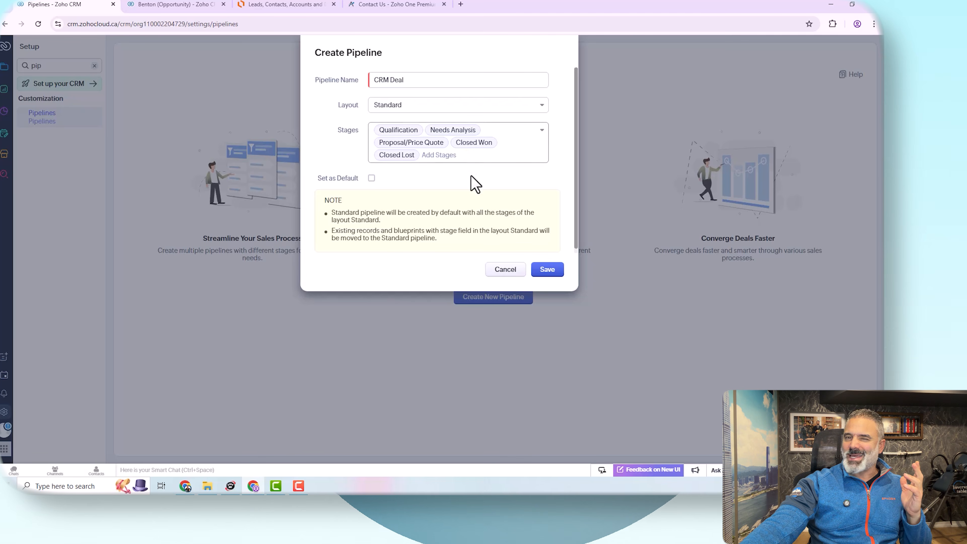
# Step: Create a new stage named Rec Finance with 100% probability and the Closed Won record category
pyautogui.click(472, 155)
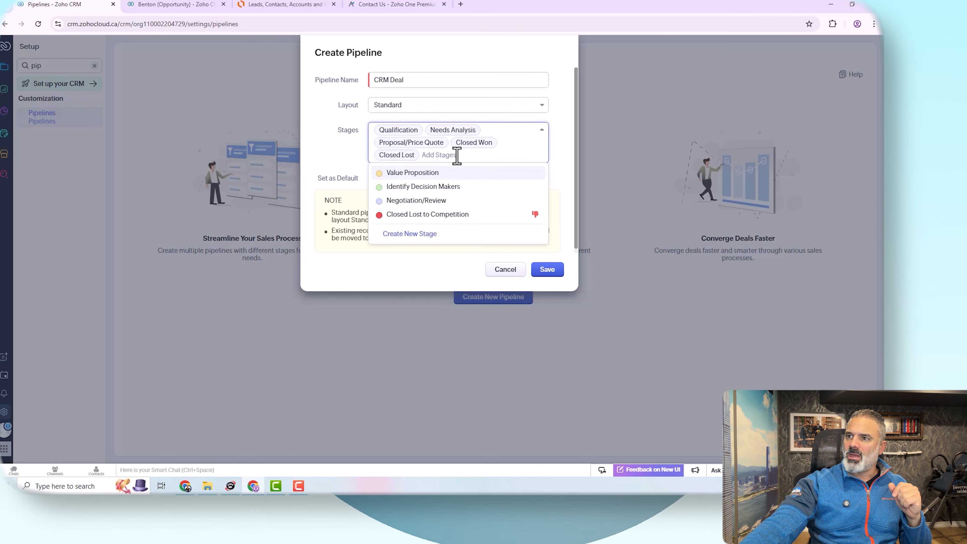
pyautogui.click(416, 234)
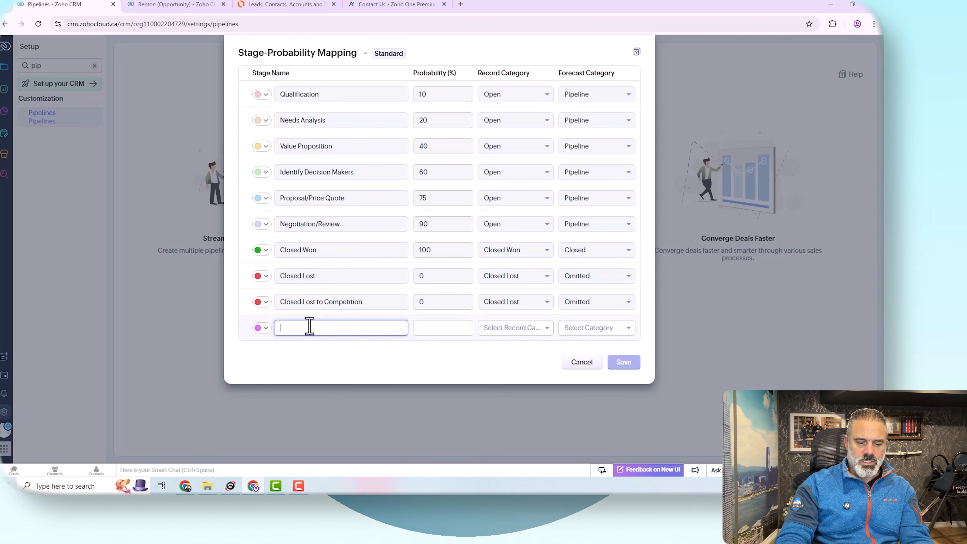
pyautogui.write('Rec')
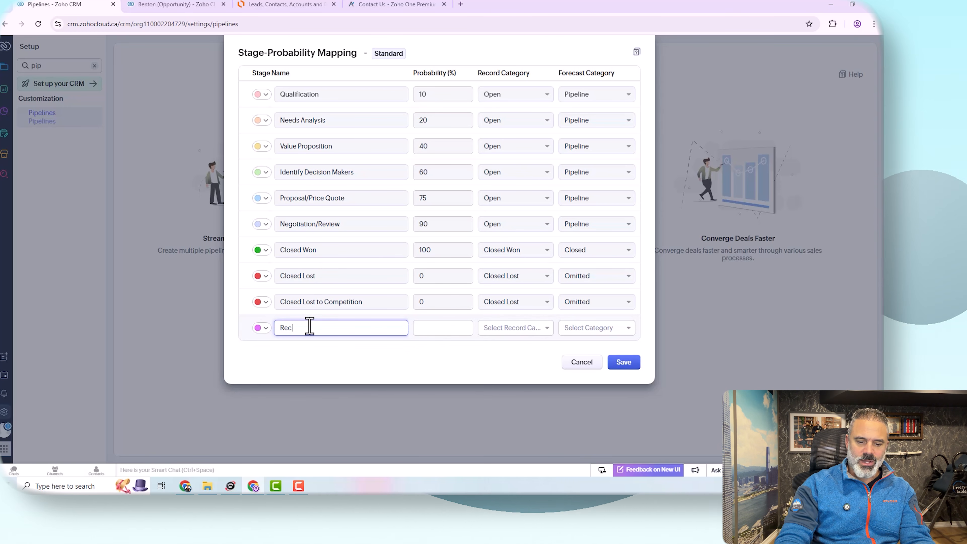
pyautogui.write(' Fif')
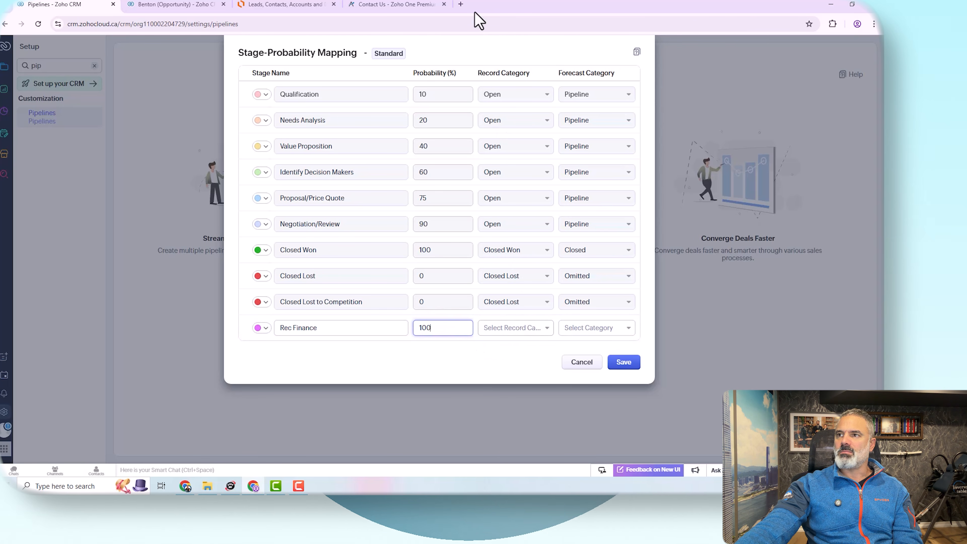
pyautogui.moveTo(326, 335); pyautogui.dragTo(248, 324)
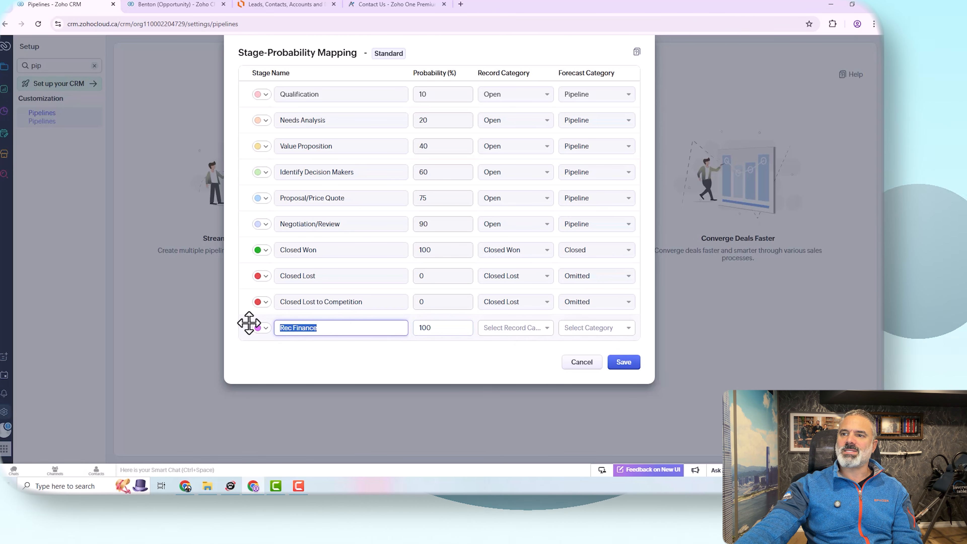
pyautogui.click(344, 334)
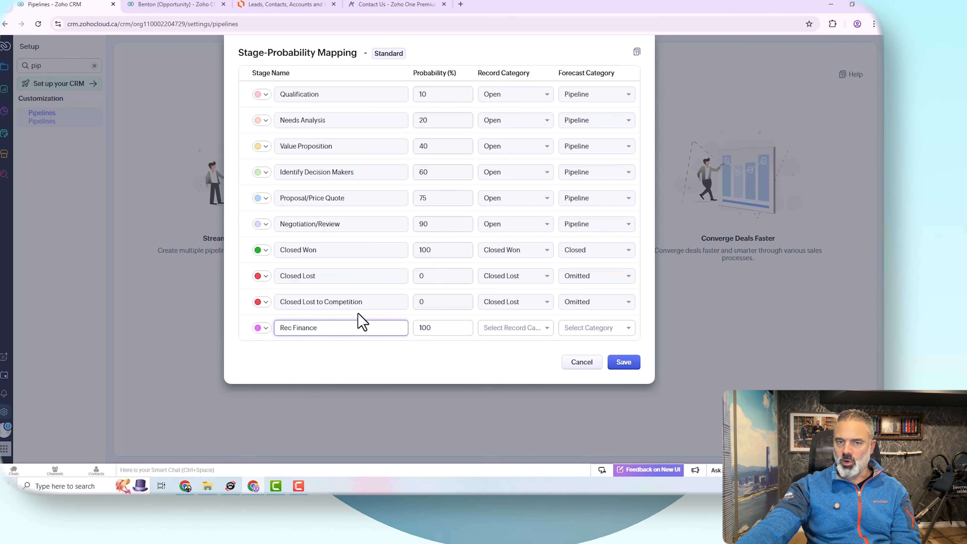
pyautogui.doubleClick(460, 328)
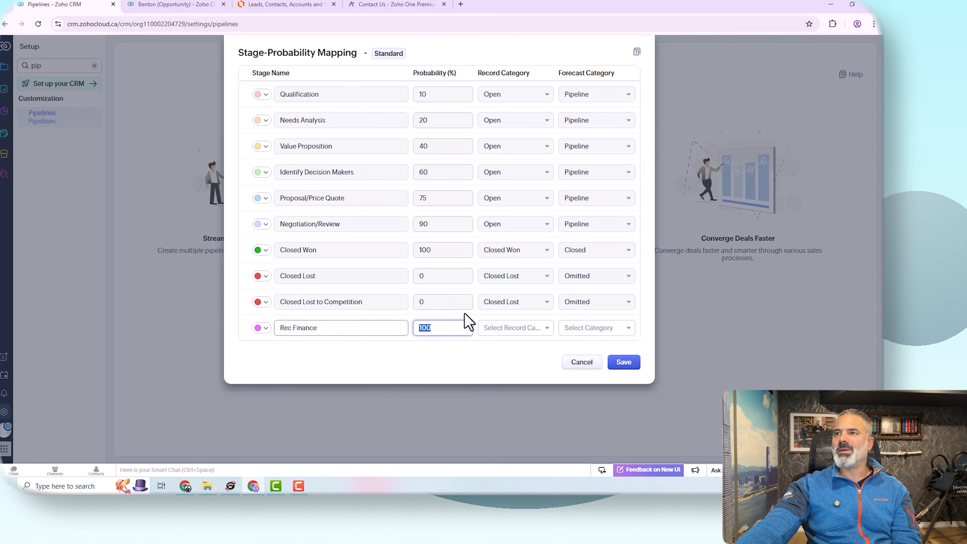
pyautogui.click(536, 331)
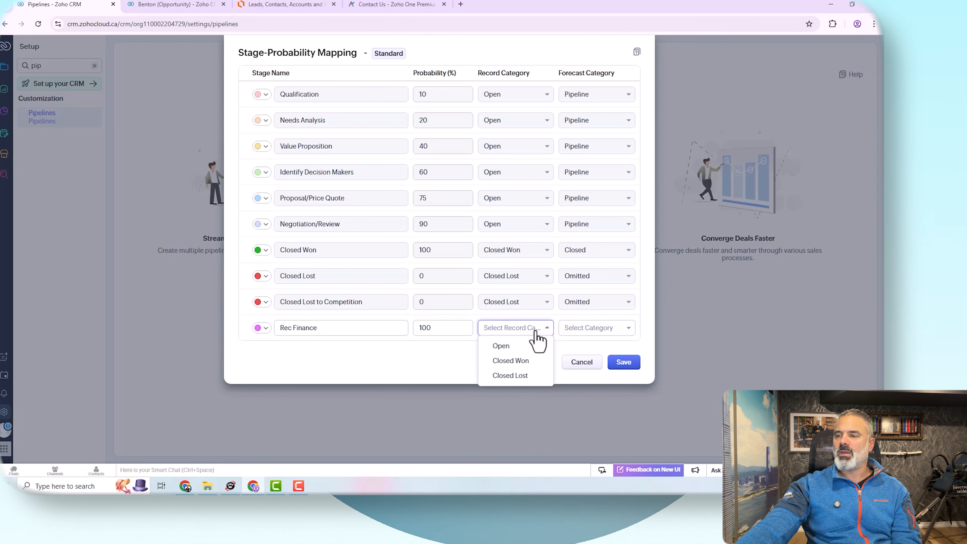
pyautogui.click(525, 362)
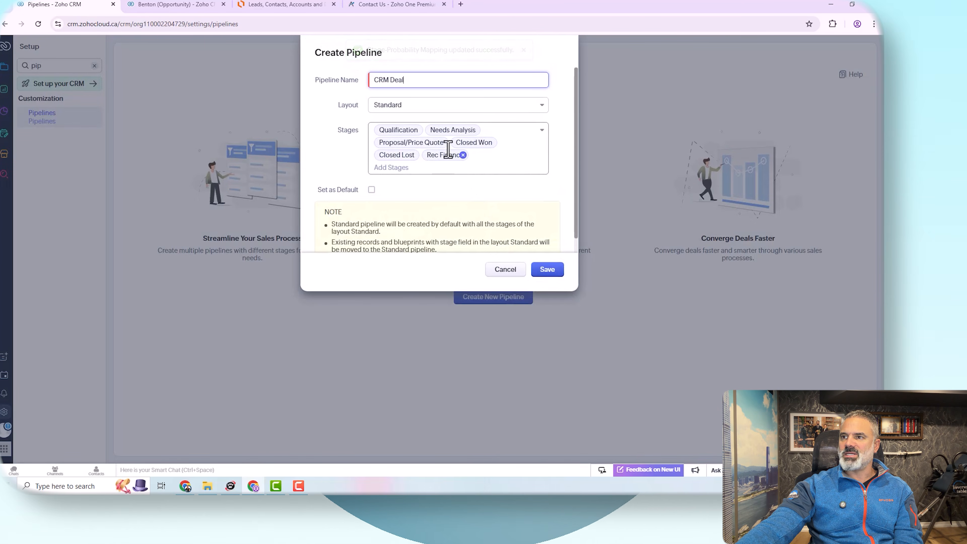
# Step: Save the CRM Deal pipeline and set it as the default pipeline
pyautogui.click(548, 270)
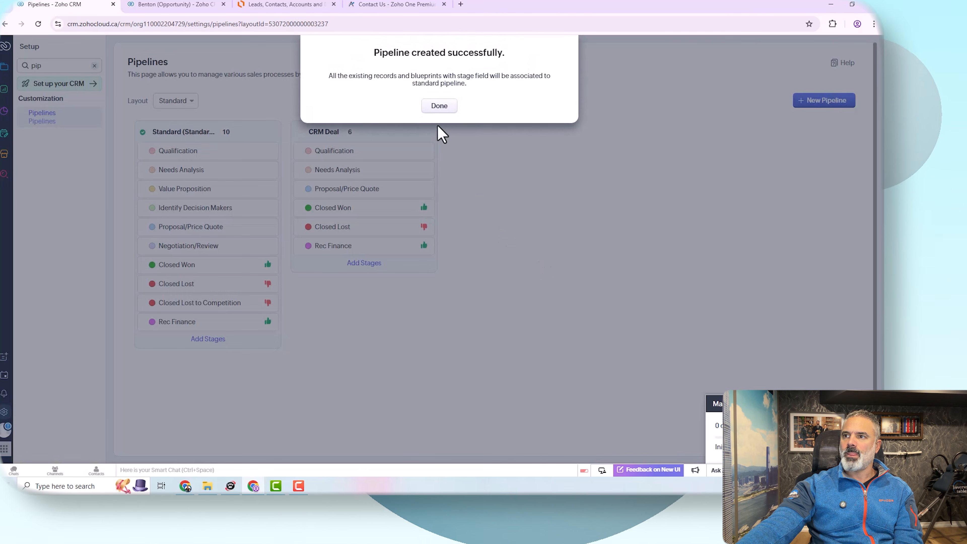
pyautogui.click(441, 107)
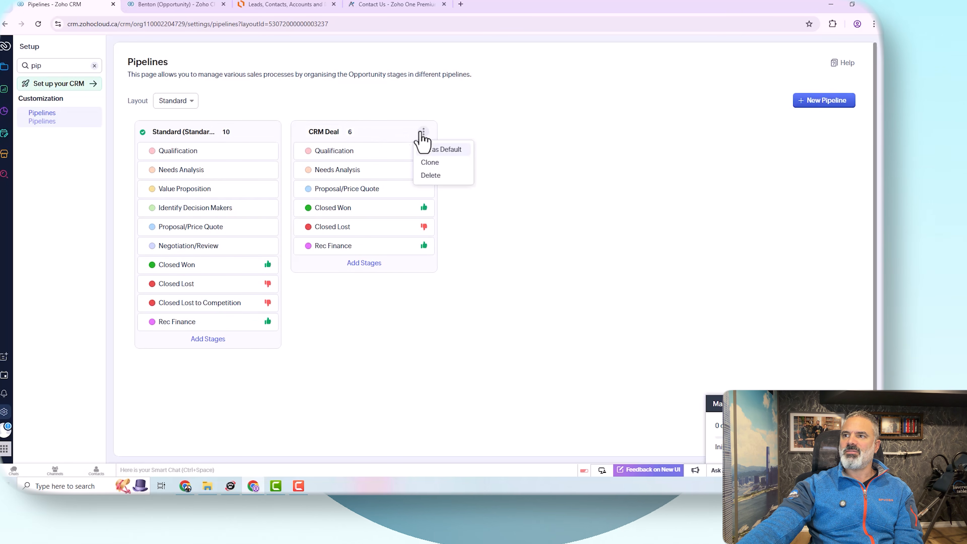
pyautogui.click(450, 150)
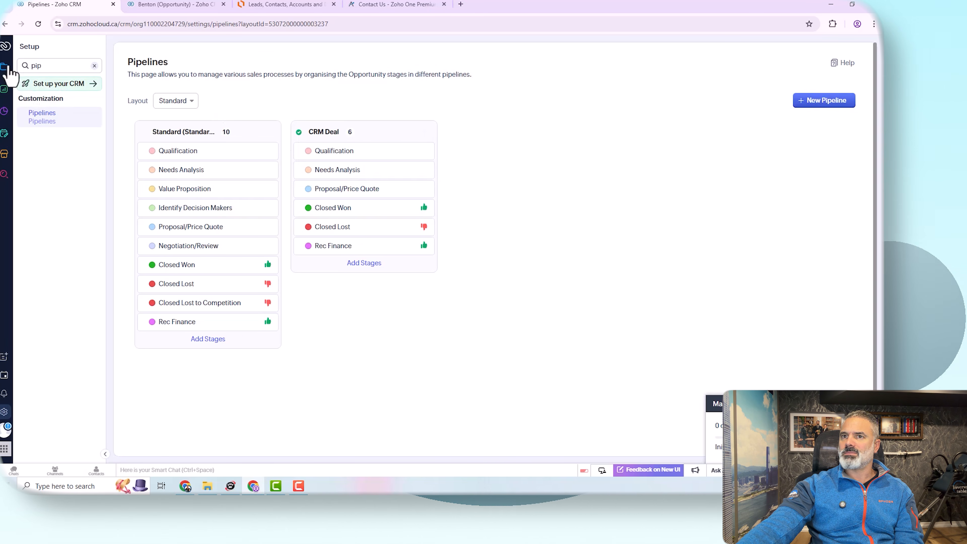
# Step: Open Opportunities and filter the kanban view to the CRM Deal pipeline, scrolling across its stage columns
pyautogui.click(7, 68)
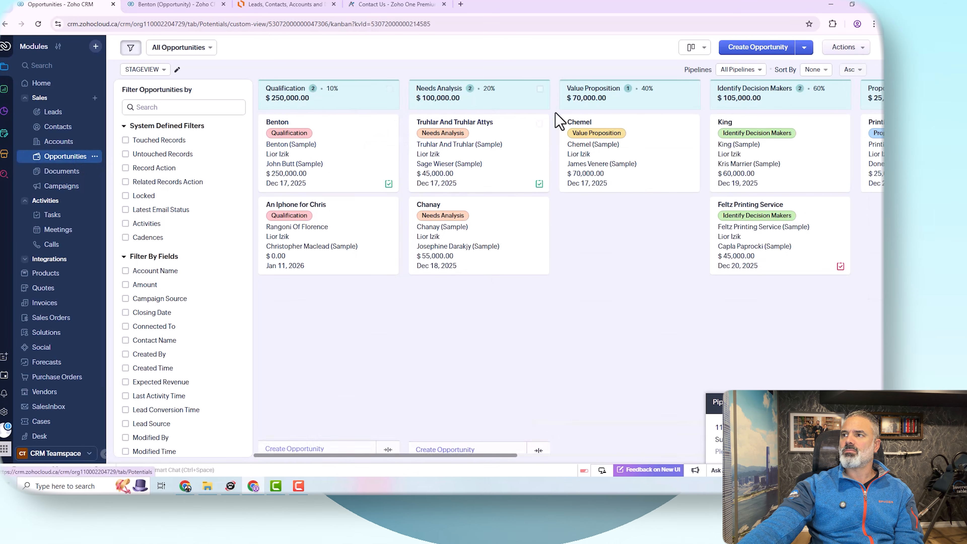
pyautogui.click(739, 72)
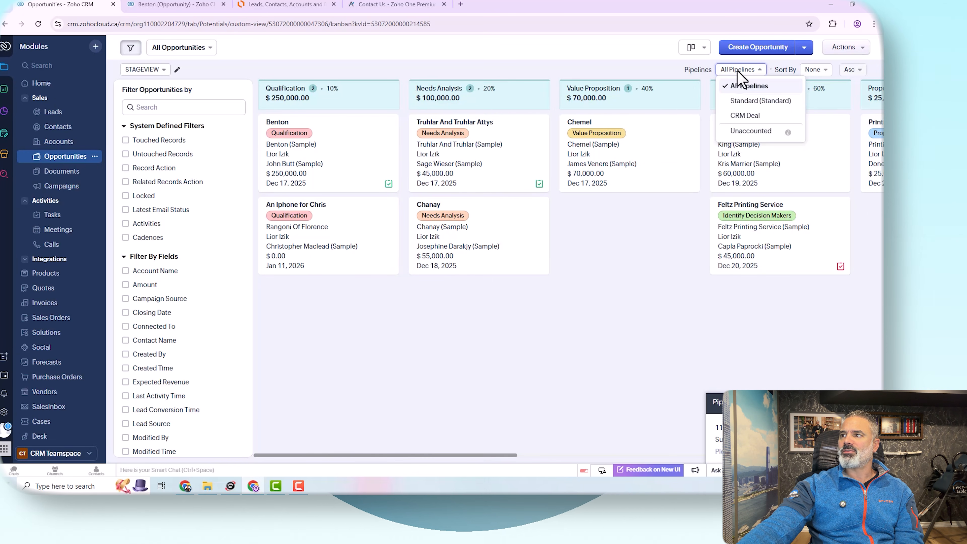
pyautogui.click(752, 116)
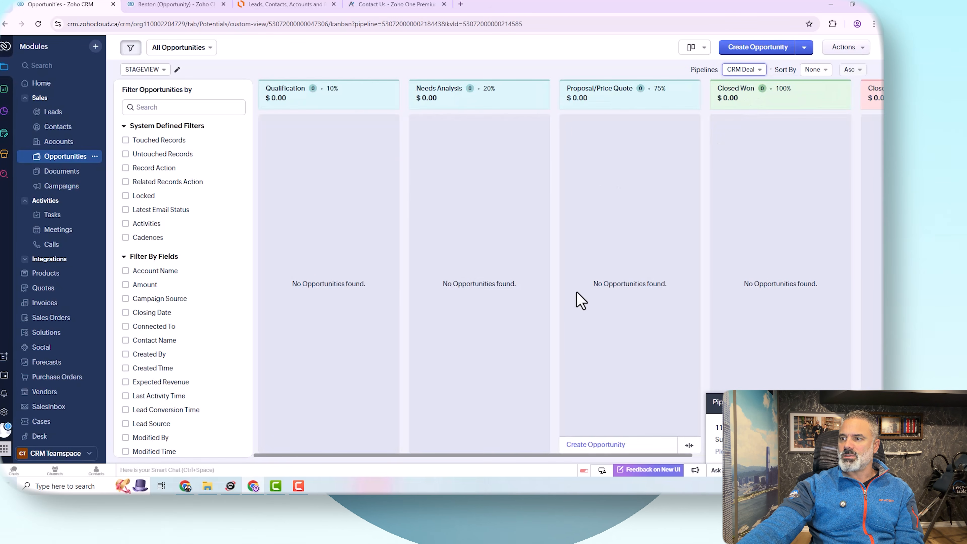
pyautogui.moveTo(594, 456); pyautogui.dragTo(784, 457)
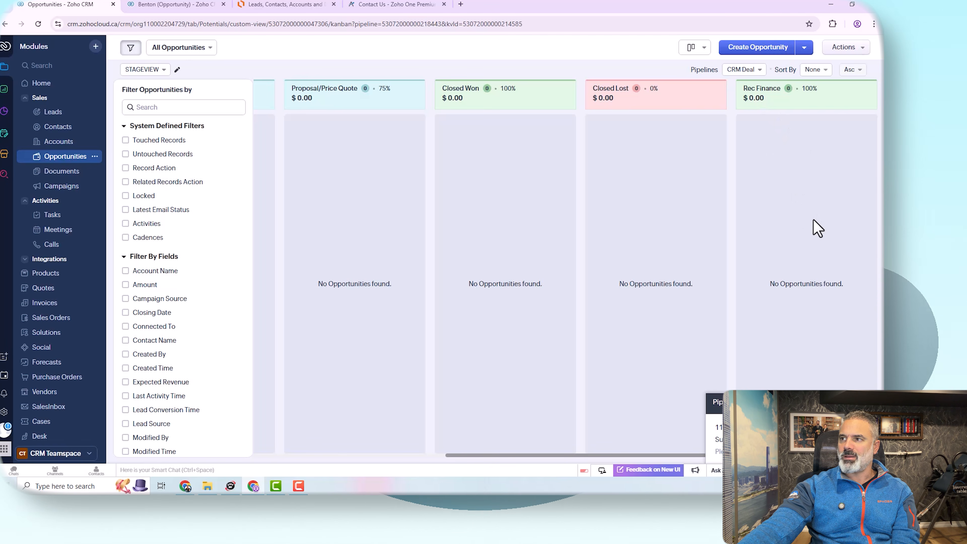
# Step: Start a new opportunity and review the pipeline and stage choices available for CRM Deal
pyautogui.click(750, 54)
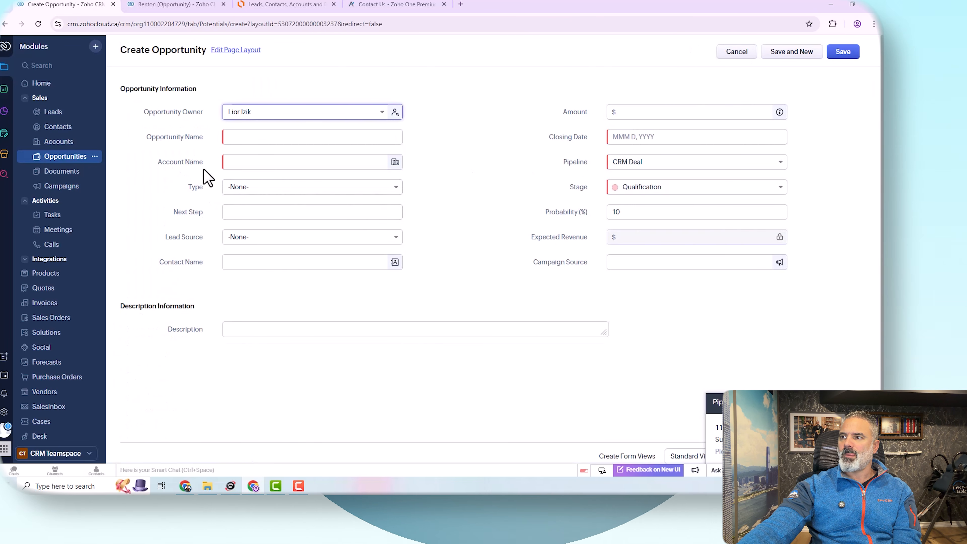
pyautogui.click(638, 163)
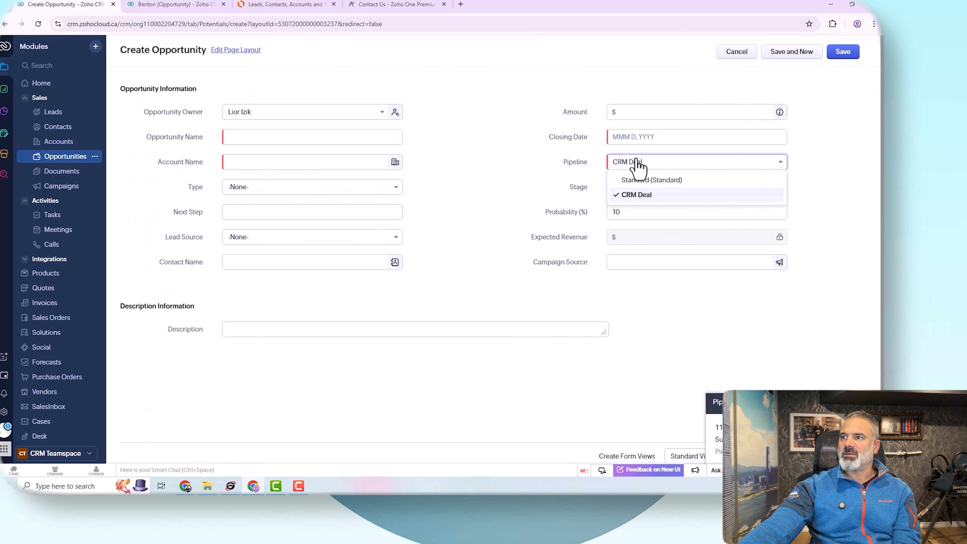
pyautogui.click(601, 186)
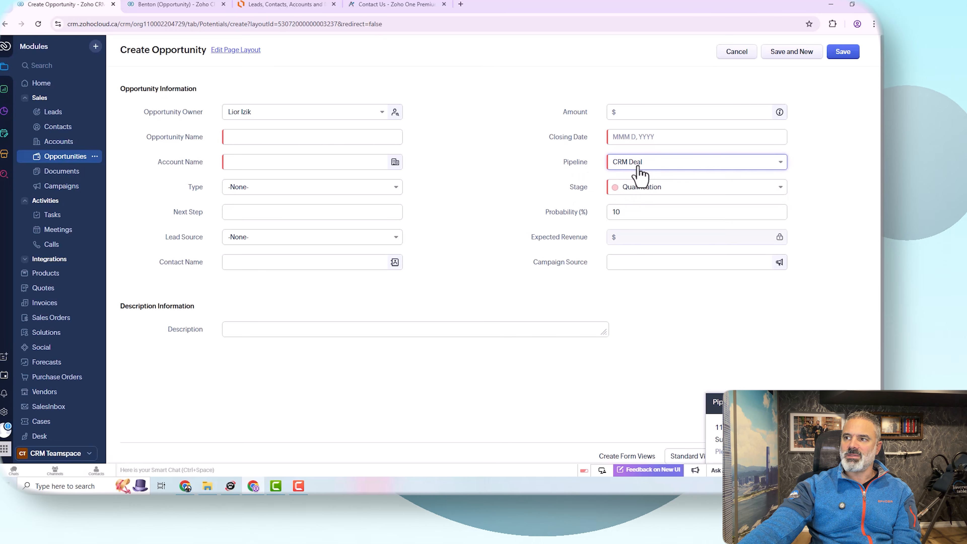
pyautogui.click(641, 188)
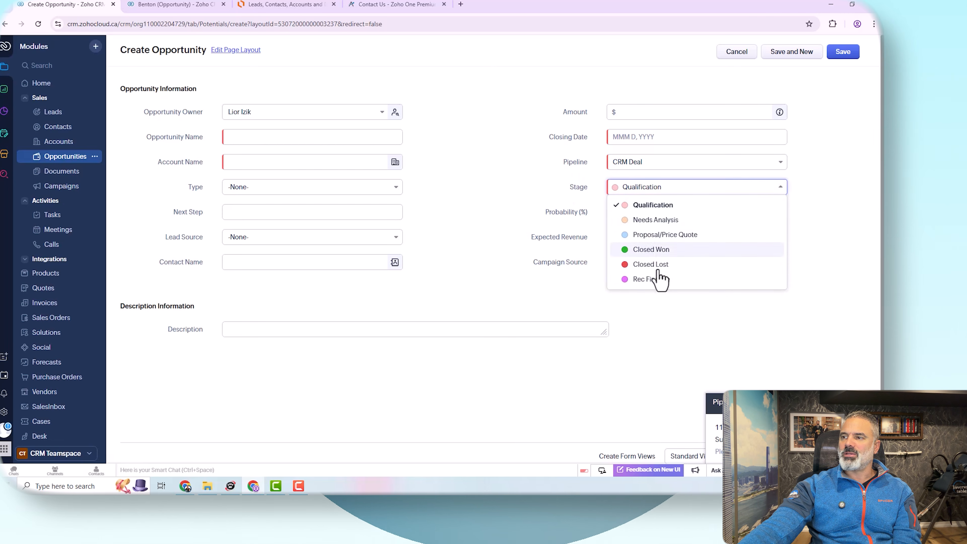
pyautogui.click(576, 182)
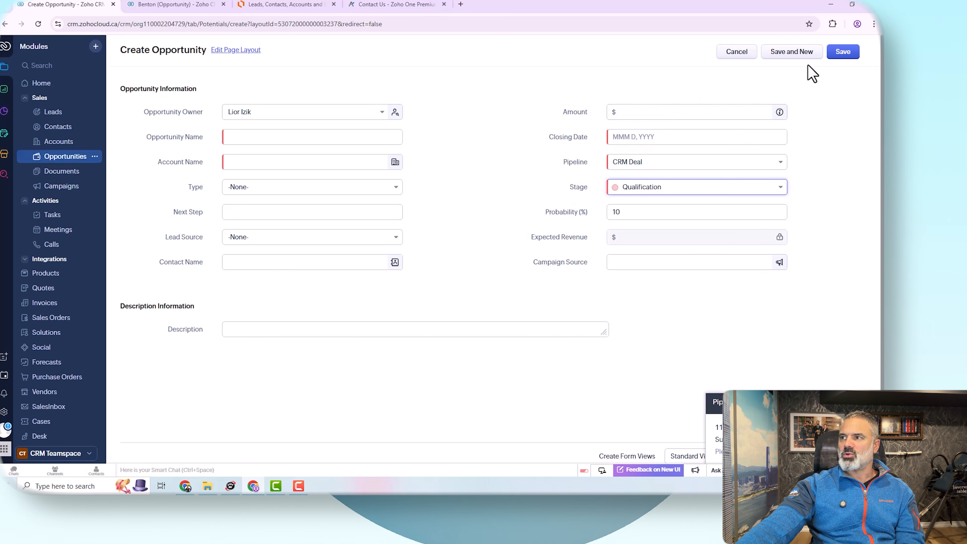
# Step: Enter opportunity name An Iphone for Chris, account Truhlar And Truhlar (Sample), amount 1000, closing date Dec 16, 2025, and save
pyautogui.click(267, 141)
pyautogui.click(287, 160)
pyautogui.click(266, 166)
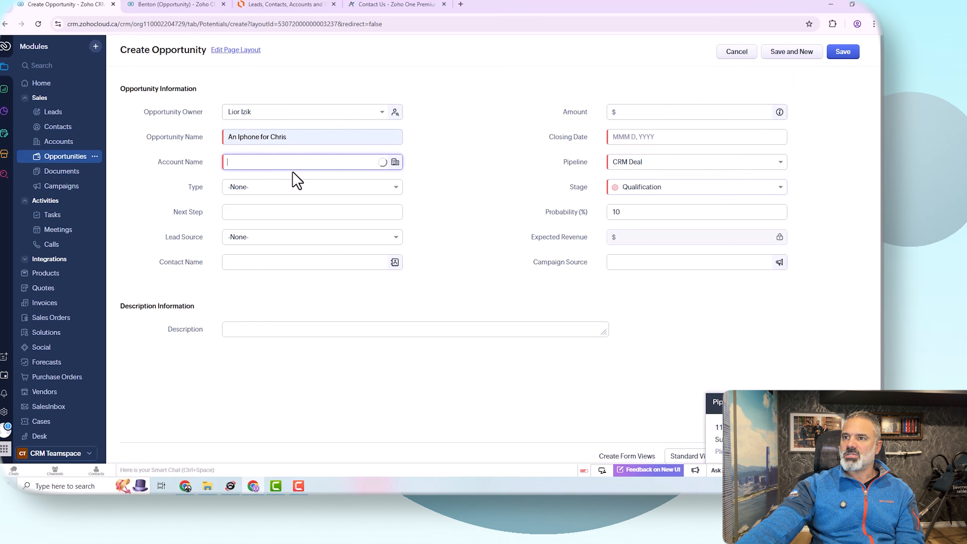
pyautogui.click(302, 204)
pyautogui.click(697, 116)
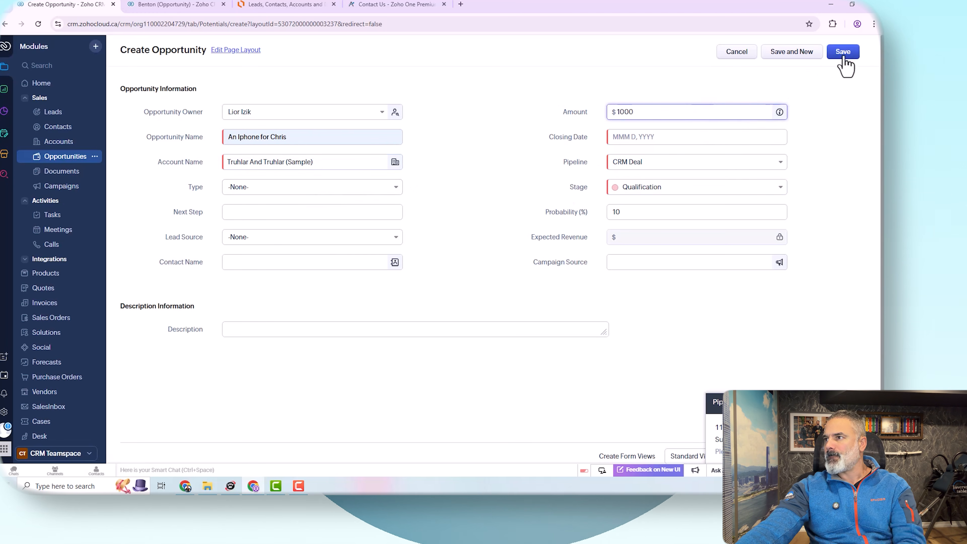
pyautogui.click(646, 138)
pyautogui.click(634, 194)
pyautogui.click(842, 55)
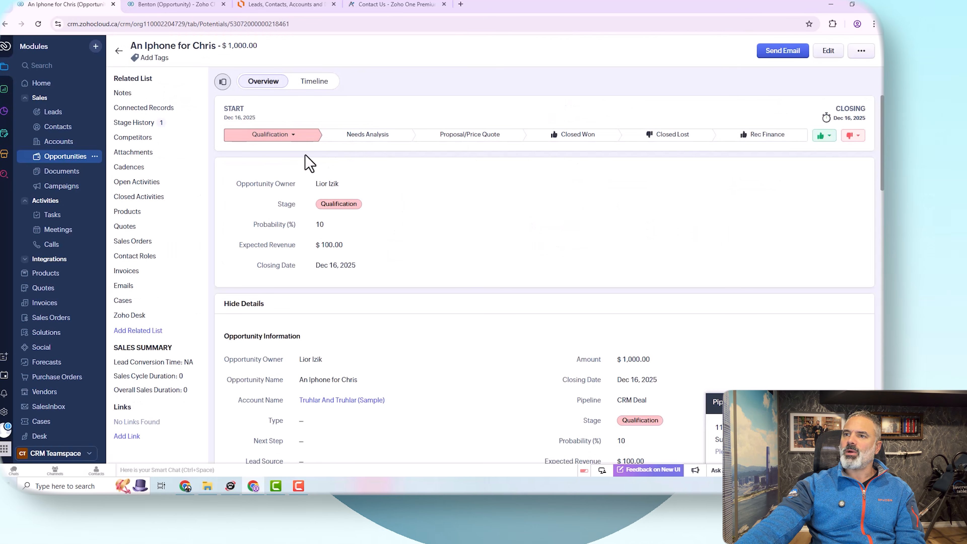
# Step: Advance the opportunity's stage to Needs Analysis and then Proposal/Price Quote
pyautogui.click(377, 137)
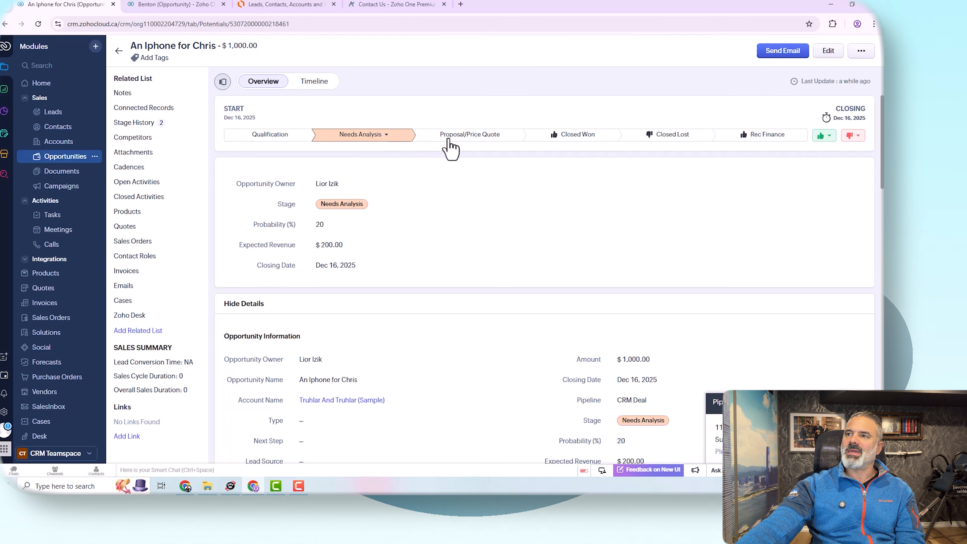
pyautogui.click(499, 137)
pyautogui.click(560, 137)
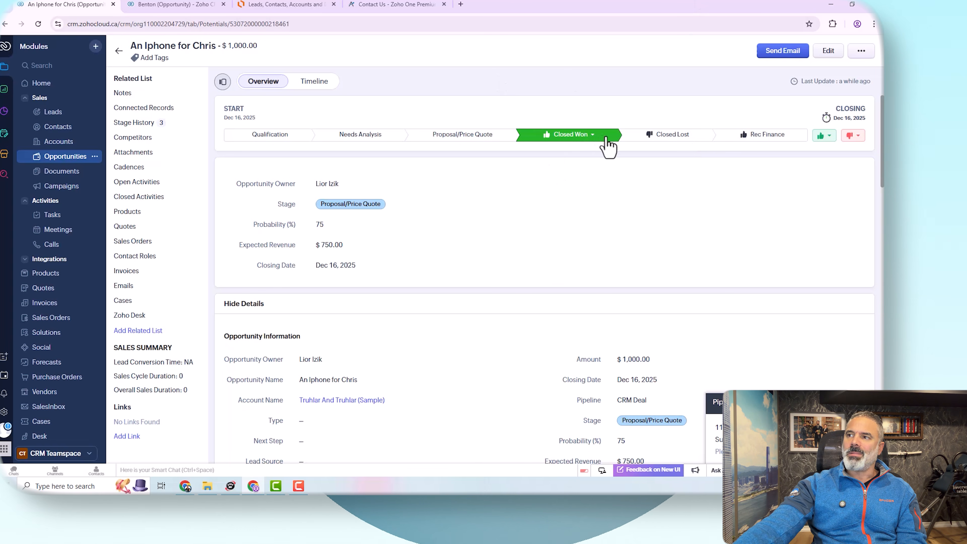
pyautogui.click(662, 138)
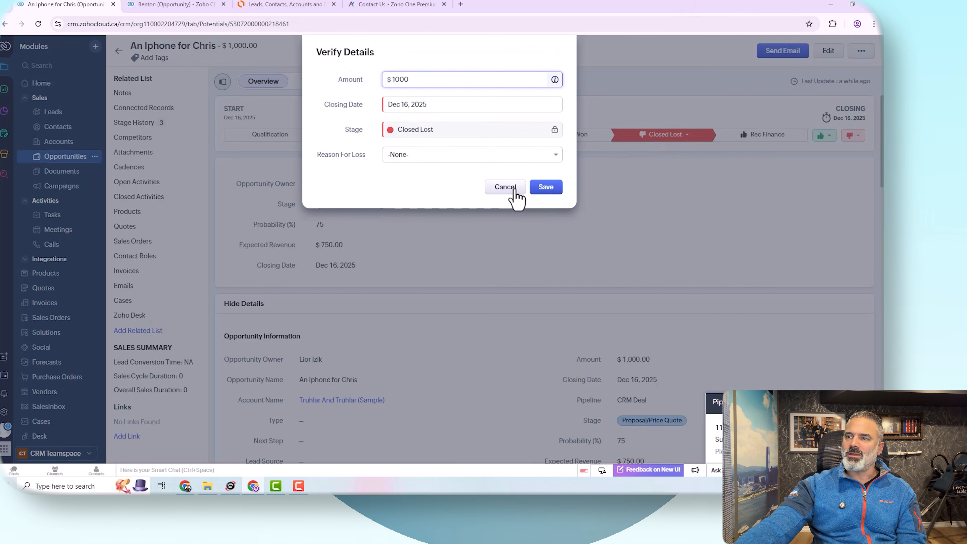
pyautogui.click(511, 187)
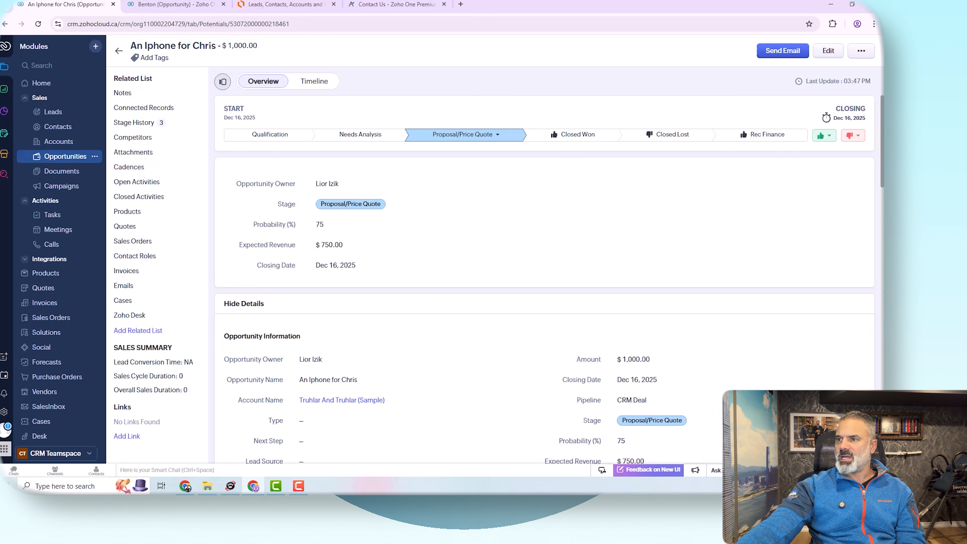
pyautogui.scroll(-4, 299, 354)
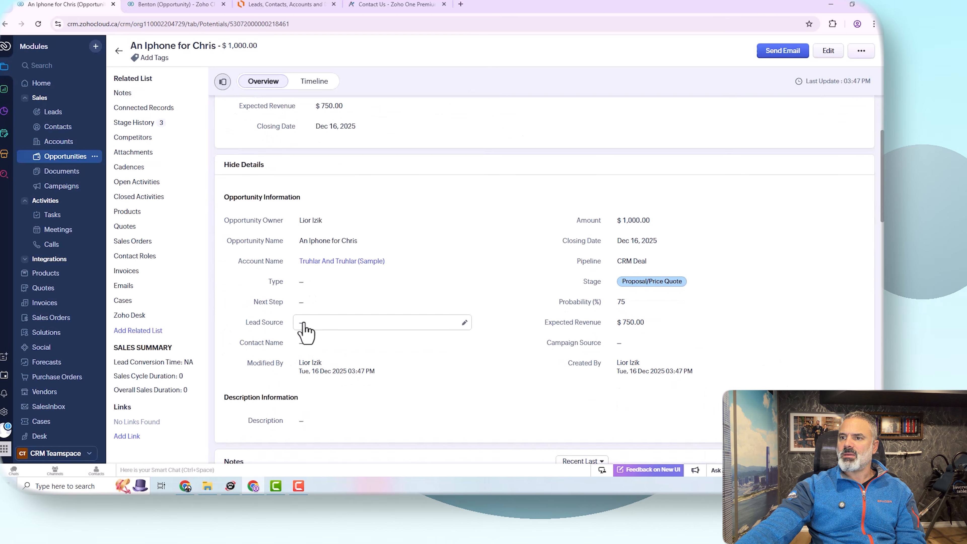
# Step: Set the opportunity's contact name to the Kris Marrier sample contact
pyautogui.click(309, 344)
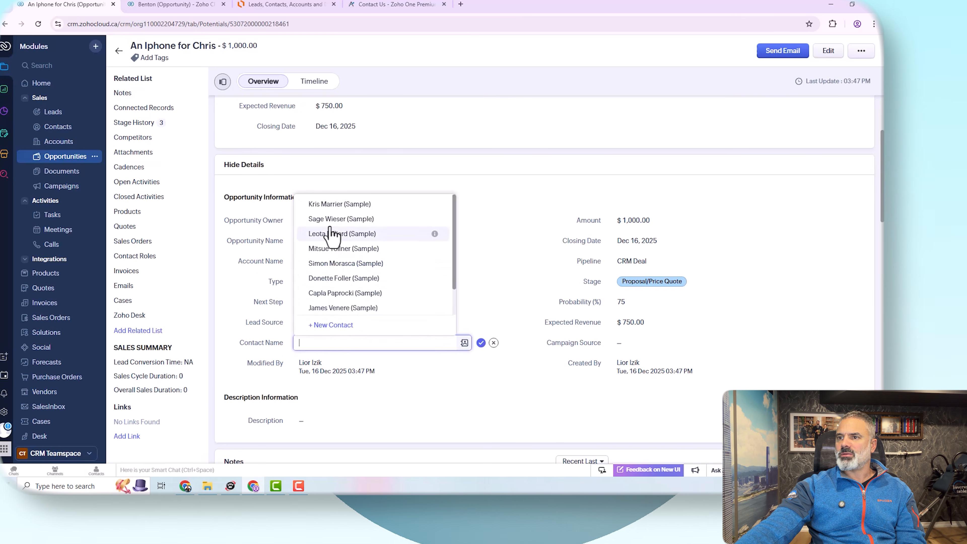
pyautogui.click(344, 206)
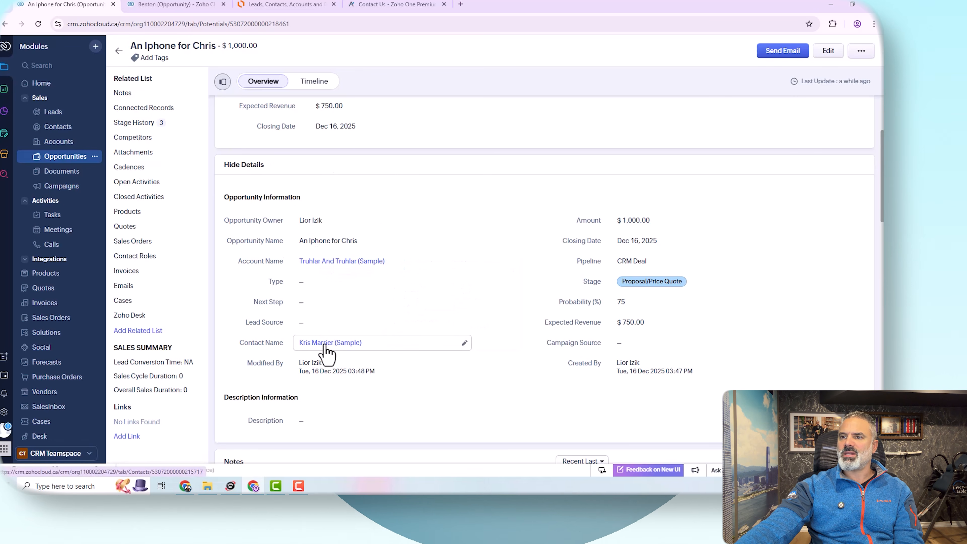
pyautogui.moveTo(324, 344)
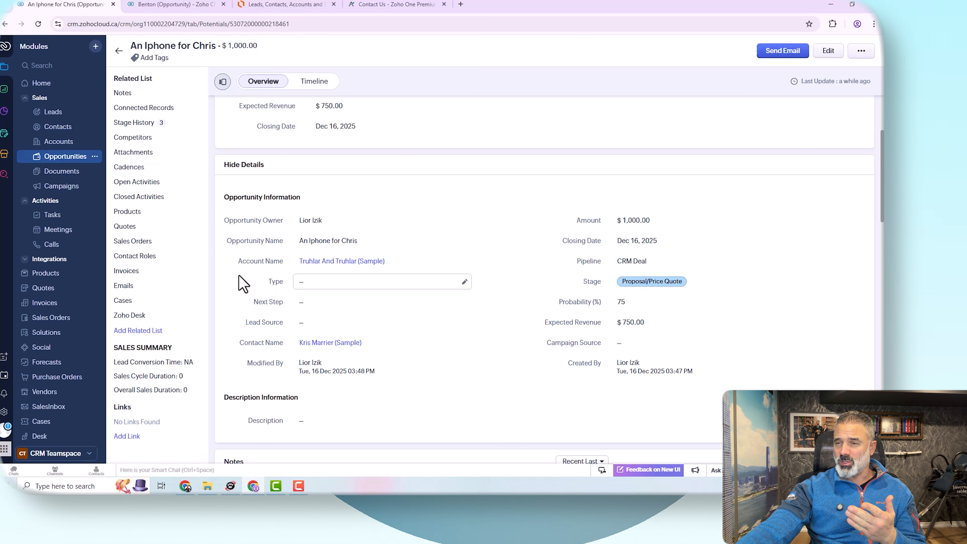
# Step: Open the Contact Roles related list and start adding contact roles to the opportunity
pyautogui.click(142, 256)
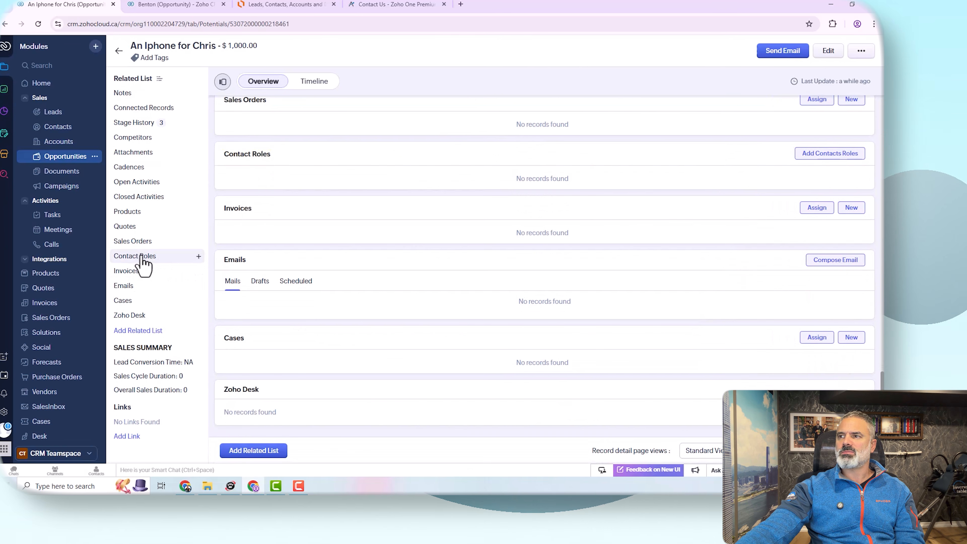
pyautogui.click(836, 155)
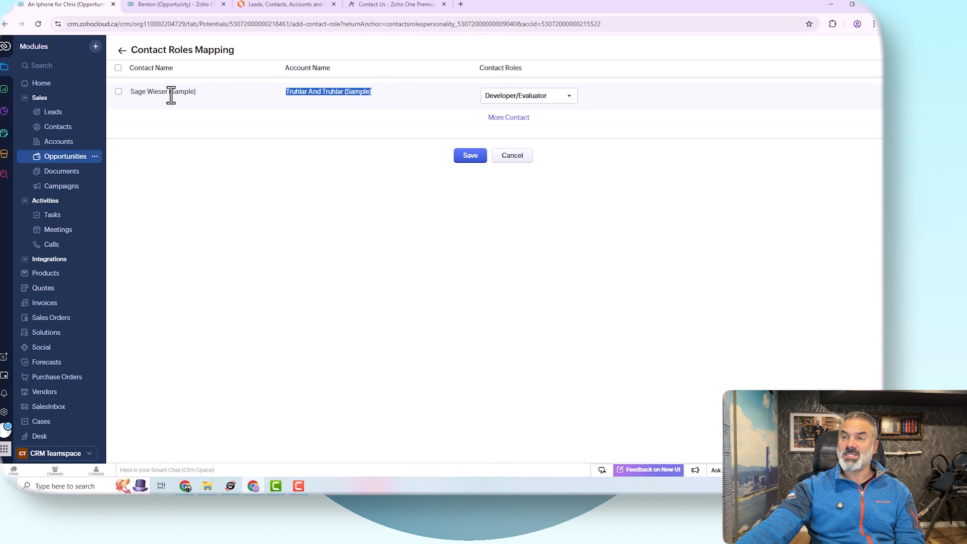
pyautogui.click(119, 92)
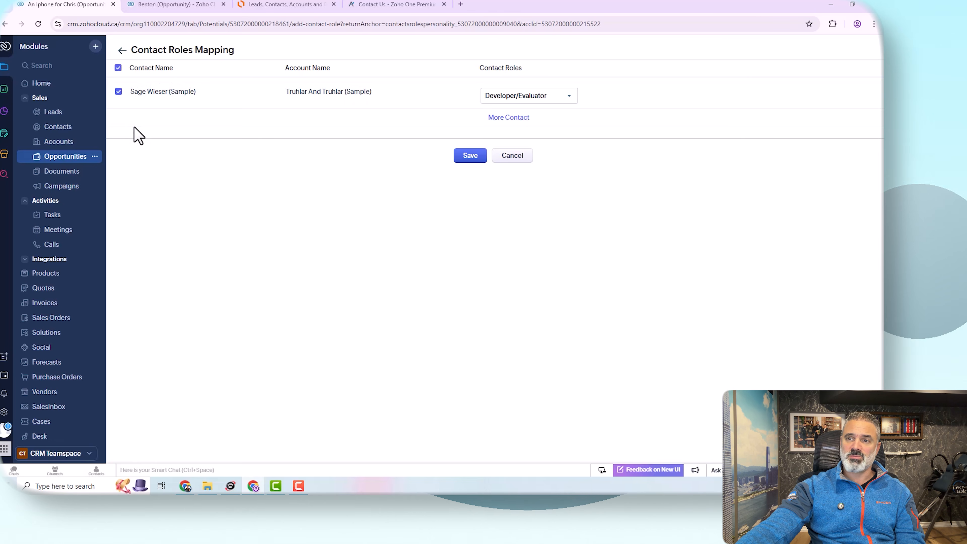
pyautogui.click(119, 91)
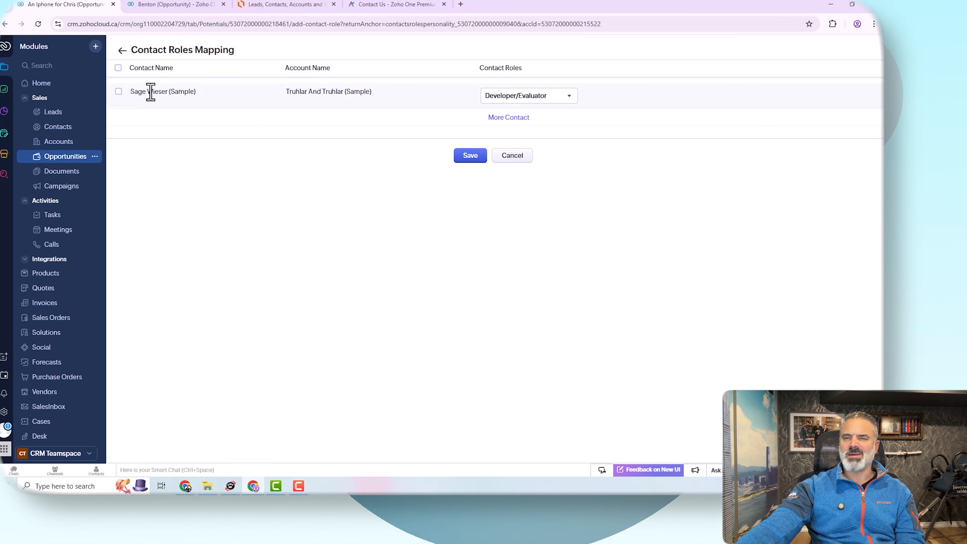
# Step: Add another contact row, showing all contacts, and choose the contact from Commercial Press (Sample)
pyautogui.click(509, 118)
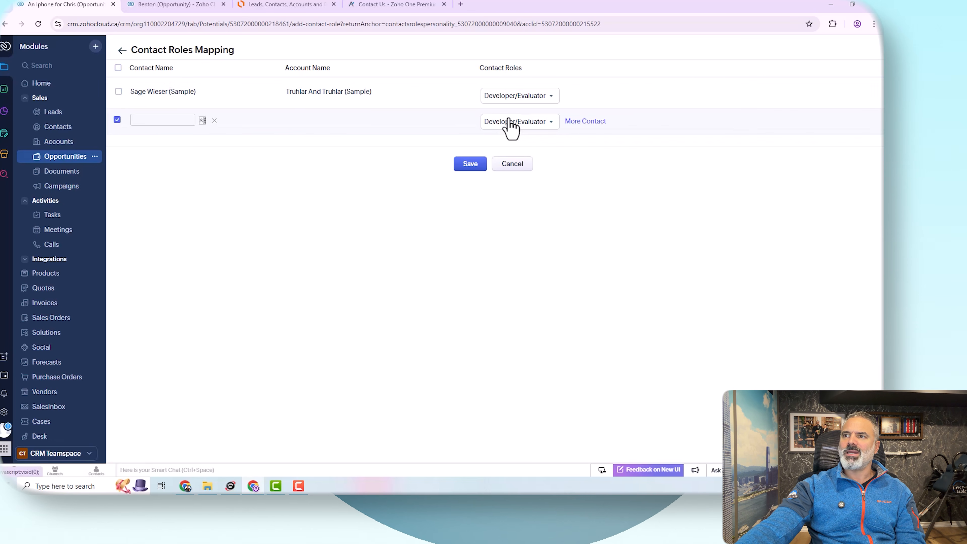
pyautogui.click(202, 120)
pyautogui.click(132, 71)
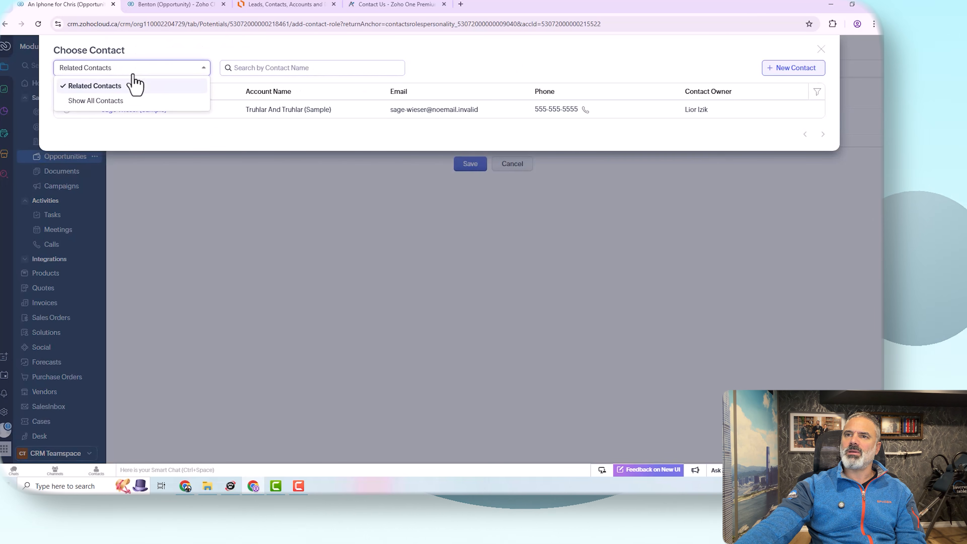
pyautogui.click(110, 102)
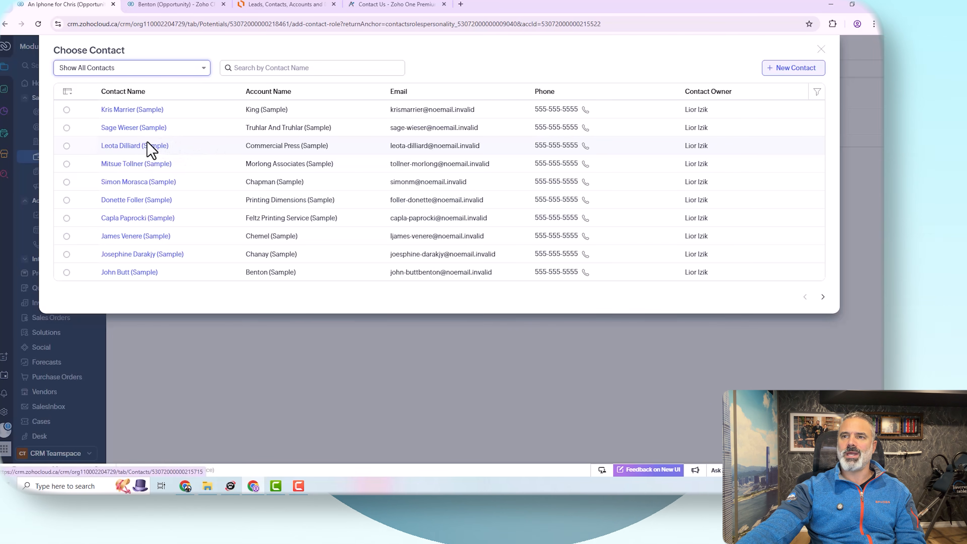
pyautogui.click(157, 147)
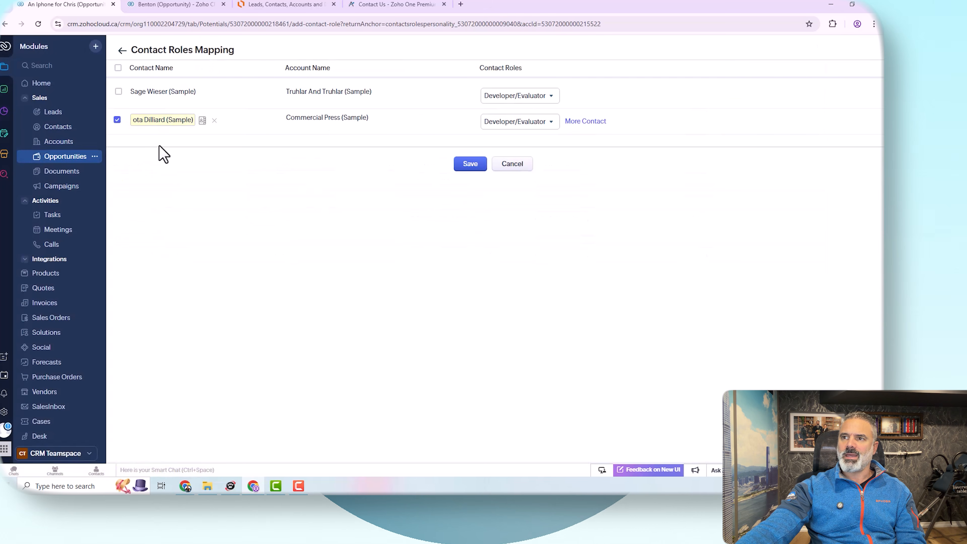
# Step: Assign the new contact the Decision Maker role and save the contact roles mapping
pyautogui.click(517, 123)
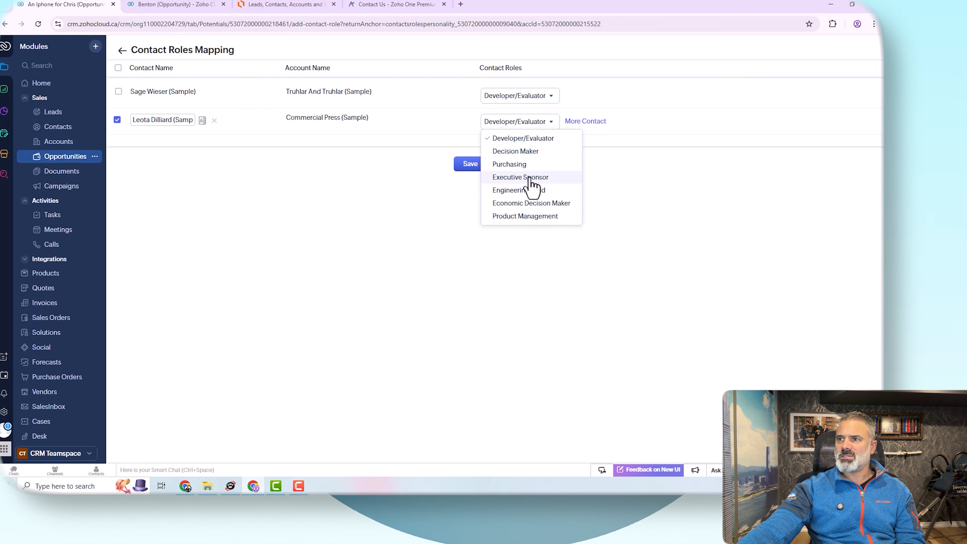
pyautogui.click(533, 153)
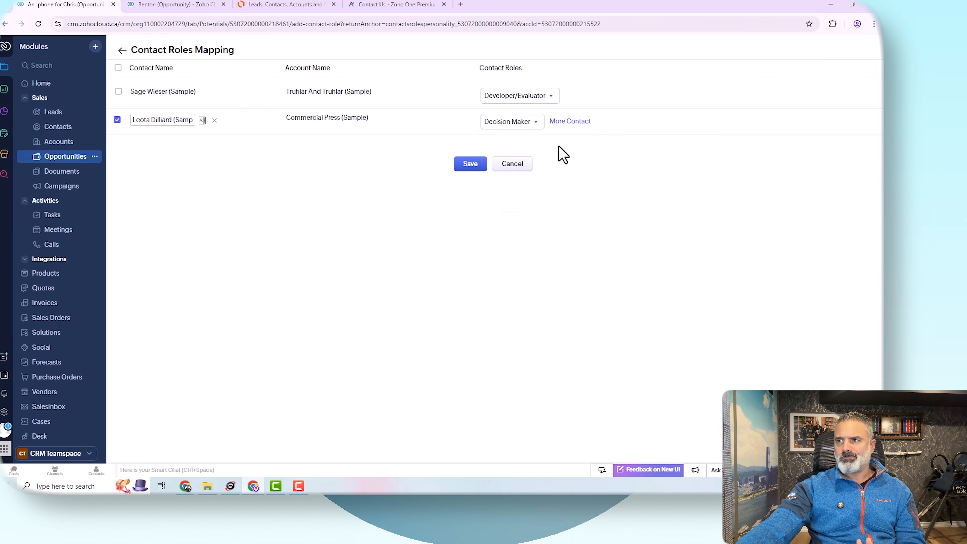
pyautogui.click(512, 121)
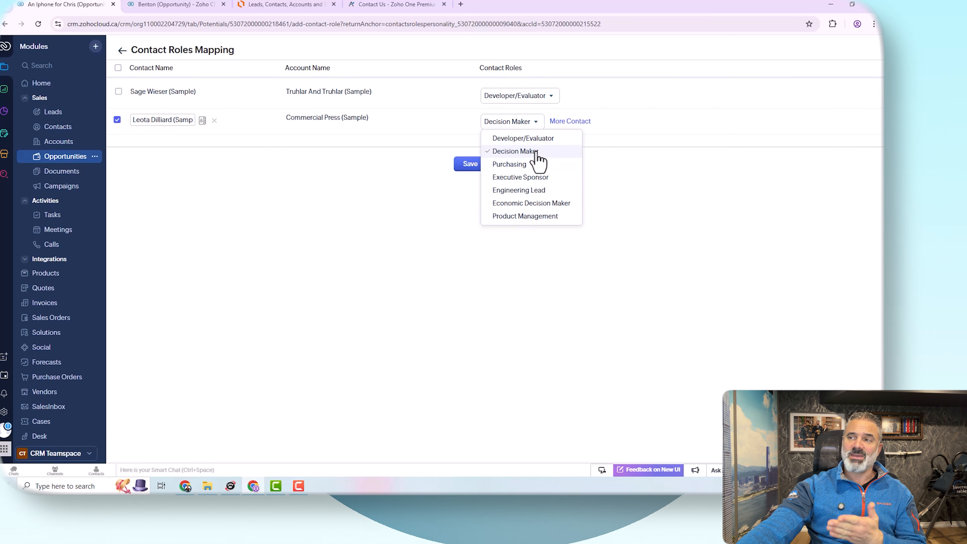
pyautogui.click(603, 153)
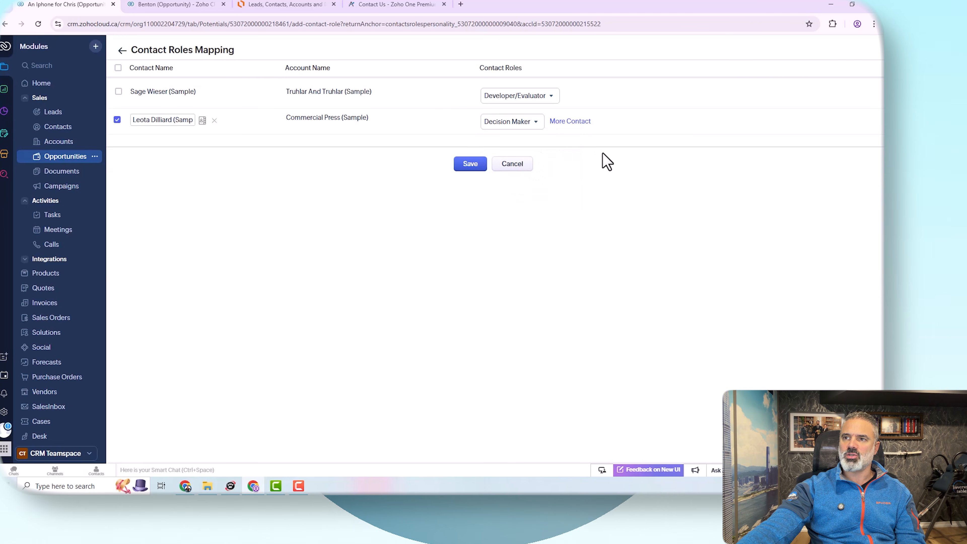
pyautogui.click(472, 164)
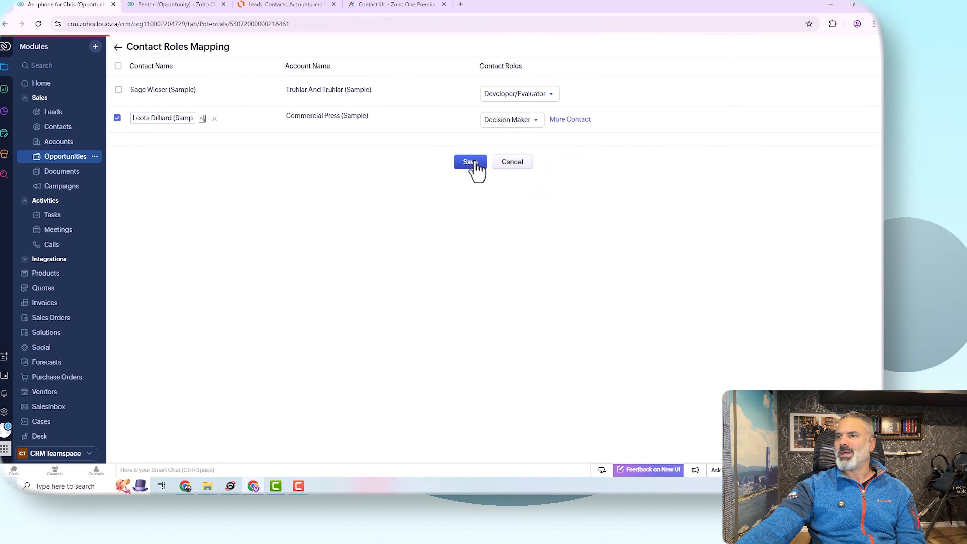
# Step: Review the opportunity's contact roles and expand the full list of contact persons
pyautogui.scroll(-15, 419, 191)
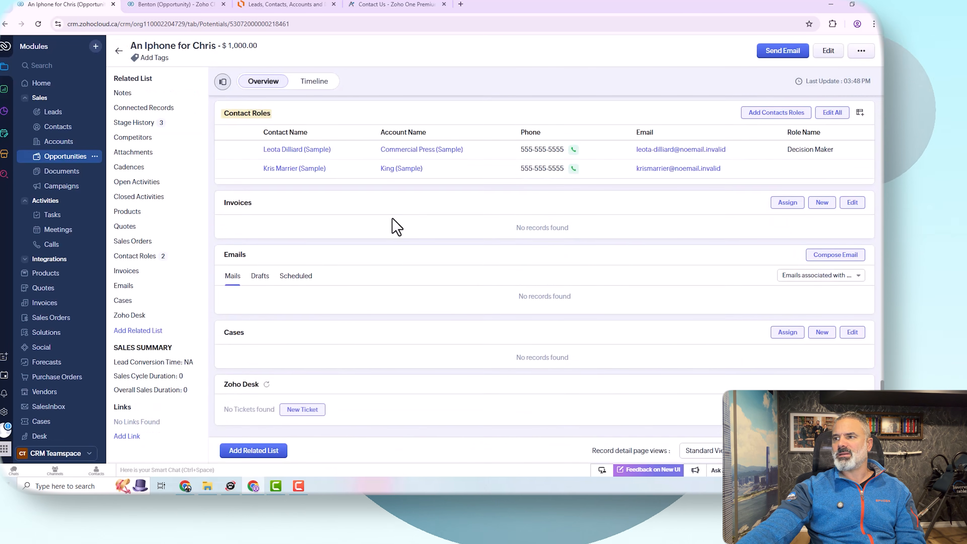
pyautogui.scroll(10, 394, 217)
pyautogui.scroll(10, 397, 218)
pyautogui.scroll(-2, 419, 225)
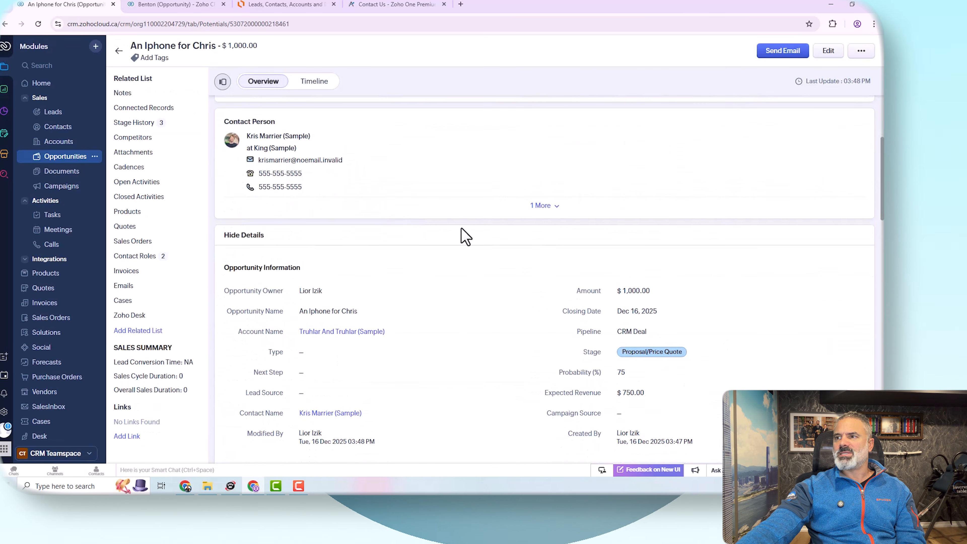
pyautogui.click(545, 206)
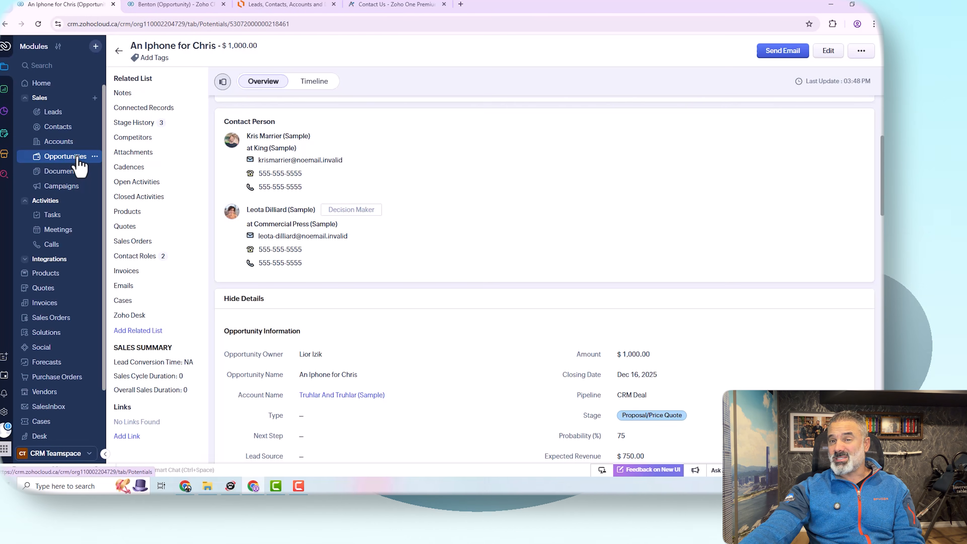
# Step: Open the Kris Marrier sample contact from Contacts to review its linked opportunities, then open the King opportunity
pyautogui.click(58, 128)
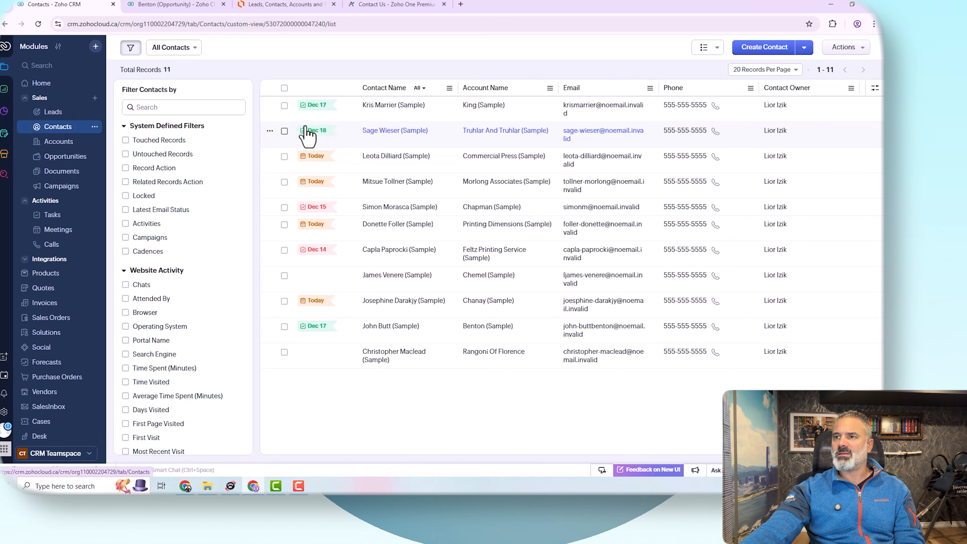
pyautogui.click(386, 108)
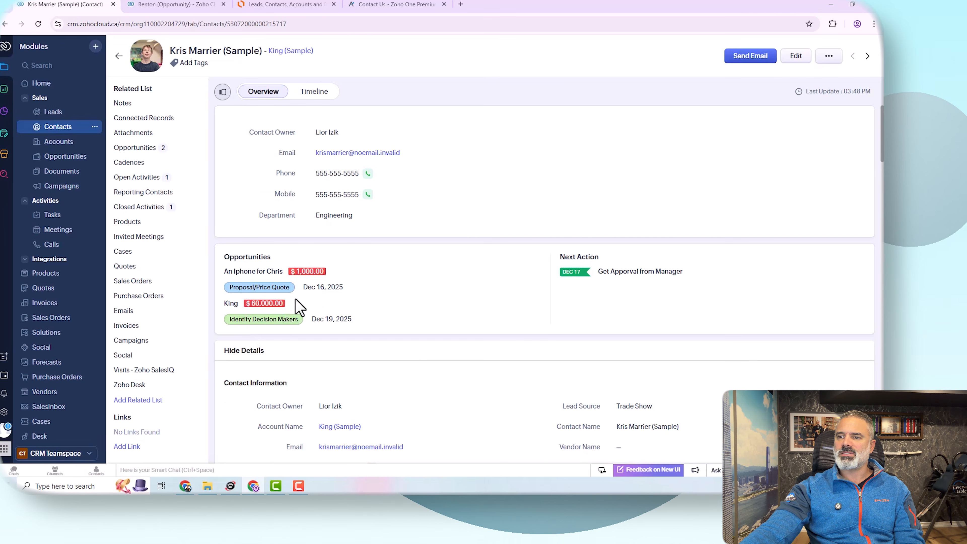
pyautogui.scroll(-5, 297, 305)
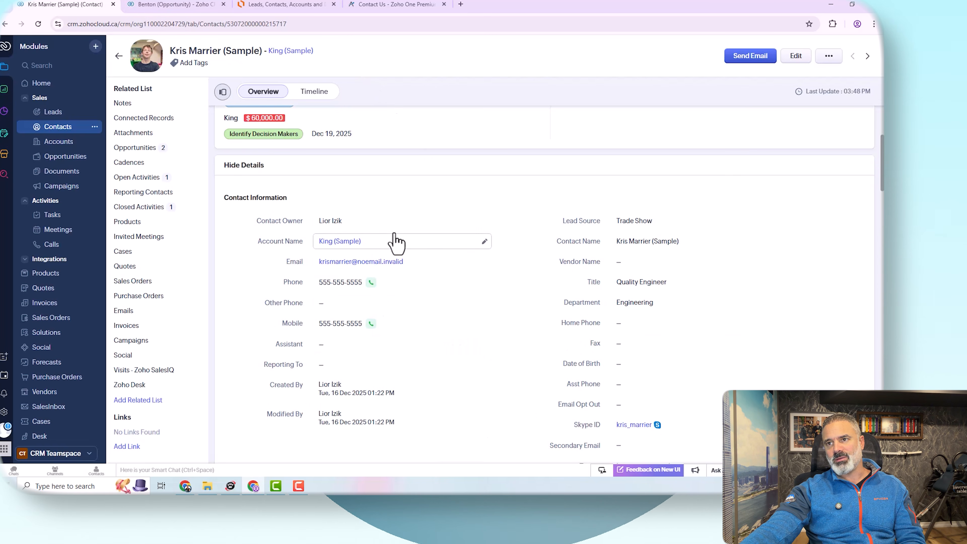
pyautogui.scroll(5, 399, 237)
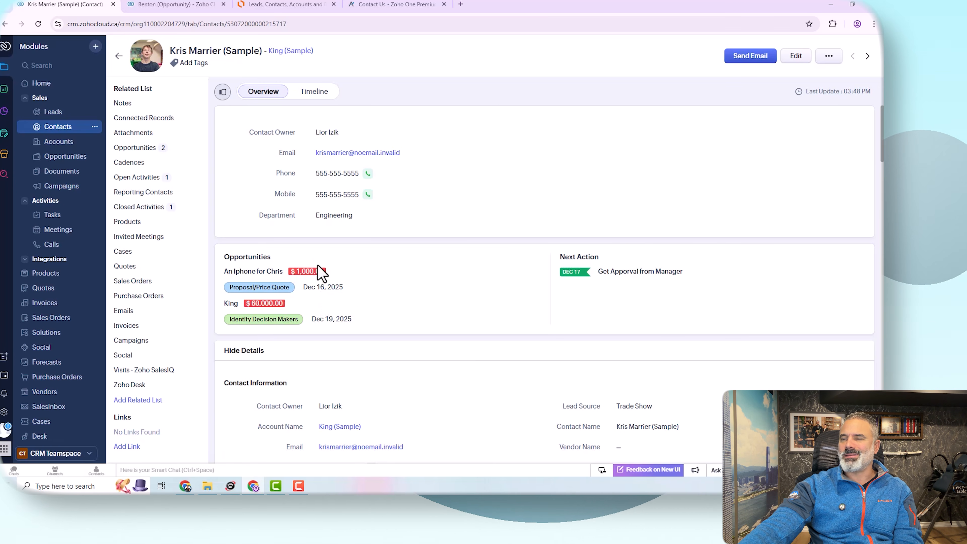
pyautogui.scroll(-2, 538, 223)
pyautogui.scroll(2, 544, 234)
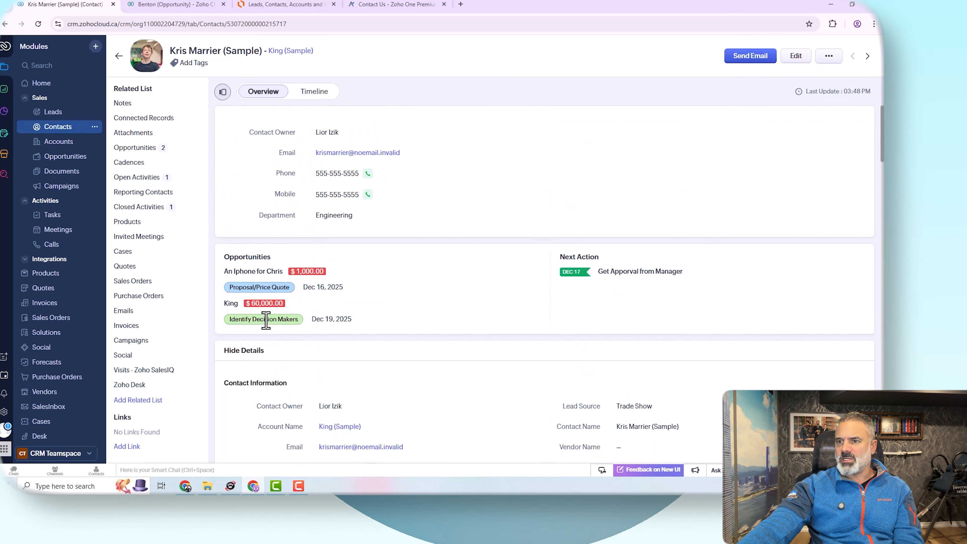
pyautogui.click(237, 303)
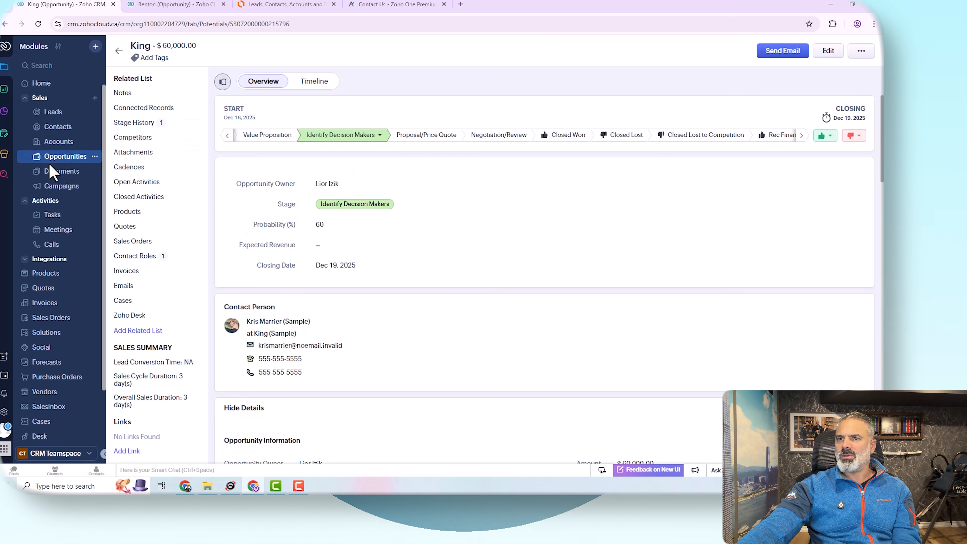
# Step: Return to the Opportunities kanban, switch the pipeline filter to All Pipelines, and scroll across the stages
pyautogui.click(55, 157)
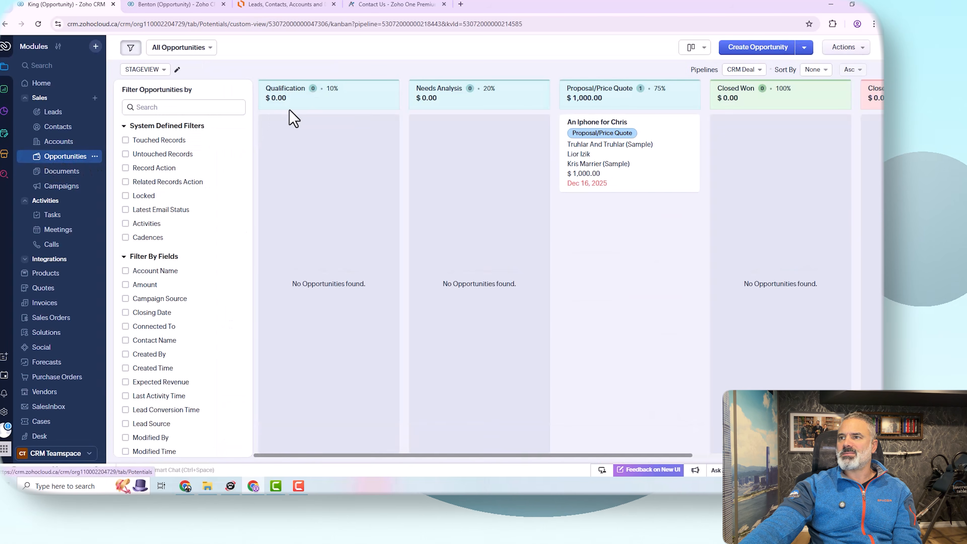
pyautogui.click(743, 70)
pyautogui.click(751, 87)
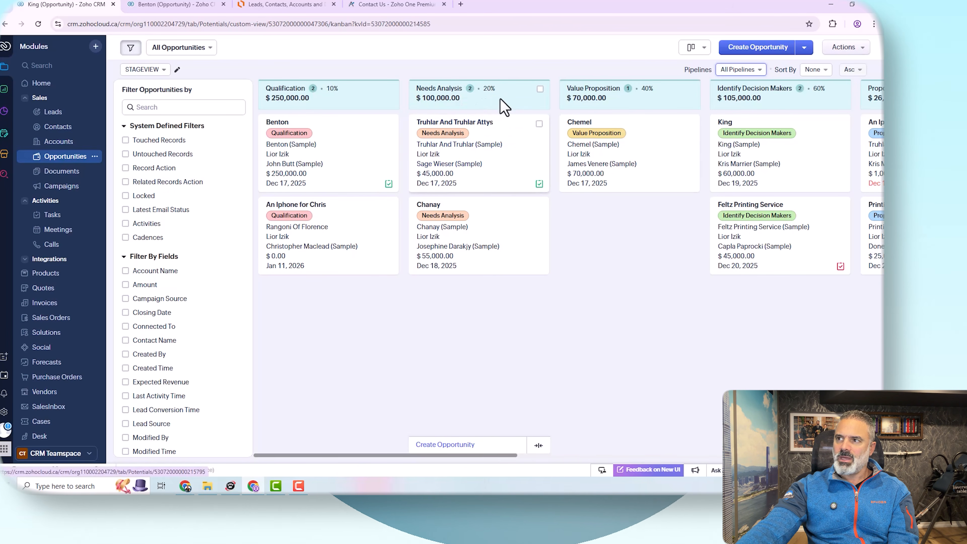
pyautogui.moveTo(494, 455); pyautogui.dragTo(689, 456)
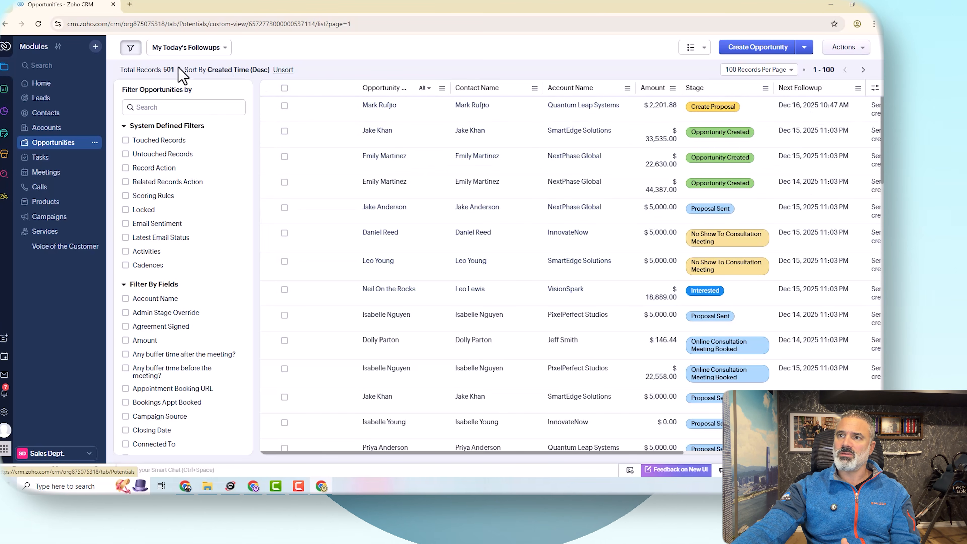
# Step: In the other CRM org, open the SmartEdge Solutions opportunity and start the Products and Services Selection transition
pyautogui.moveTo(151, 74); pyautogui.dragTo(186, 78)
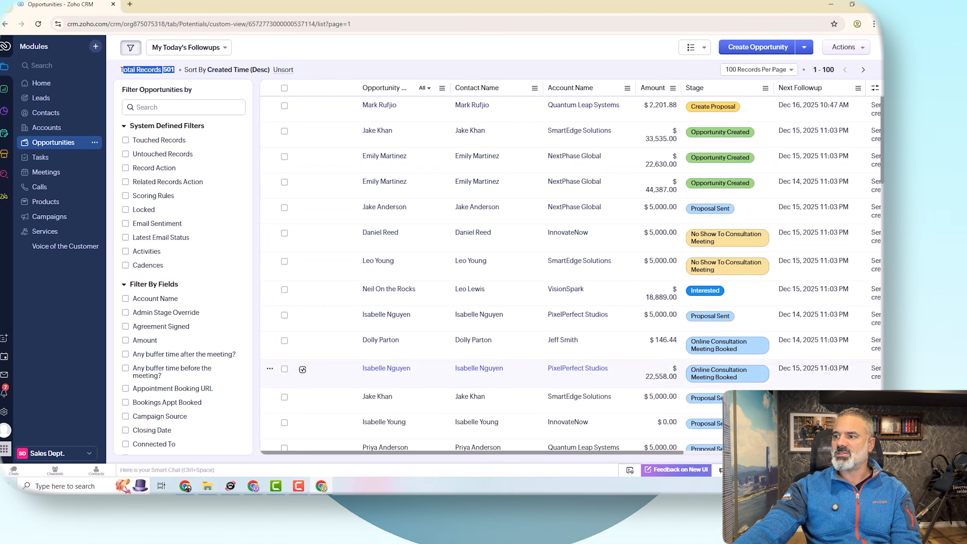
pyautogui.click(639, 136)
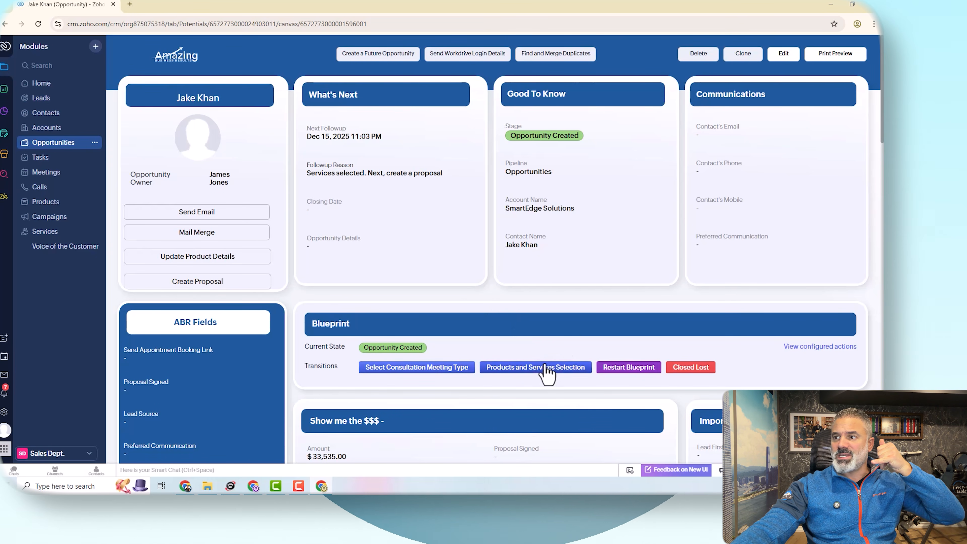
pyautogui.click(529, 367)
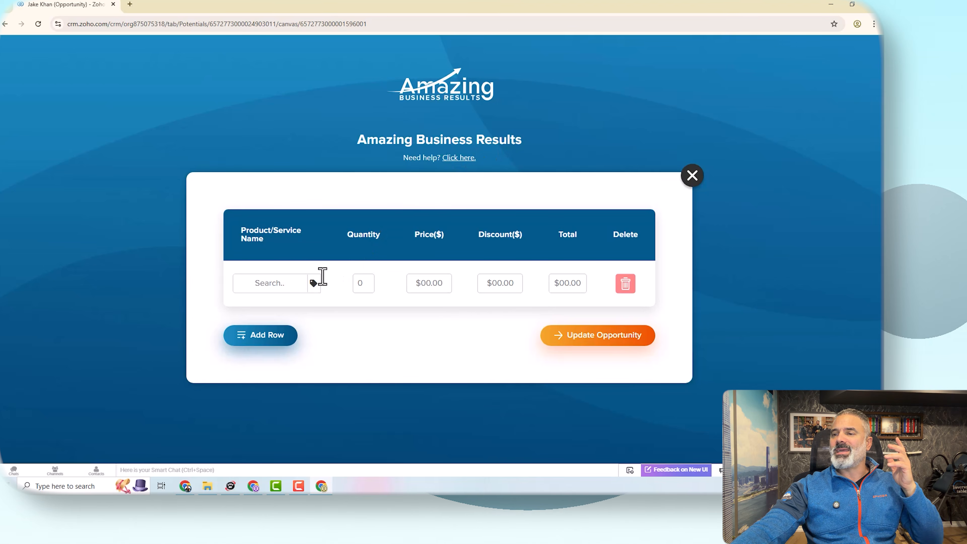
# Step: Select Custom Wall Graphics with quantity 2 and a $10 discount
pyautogui.click(312, 280)
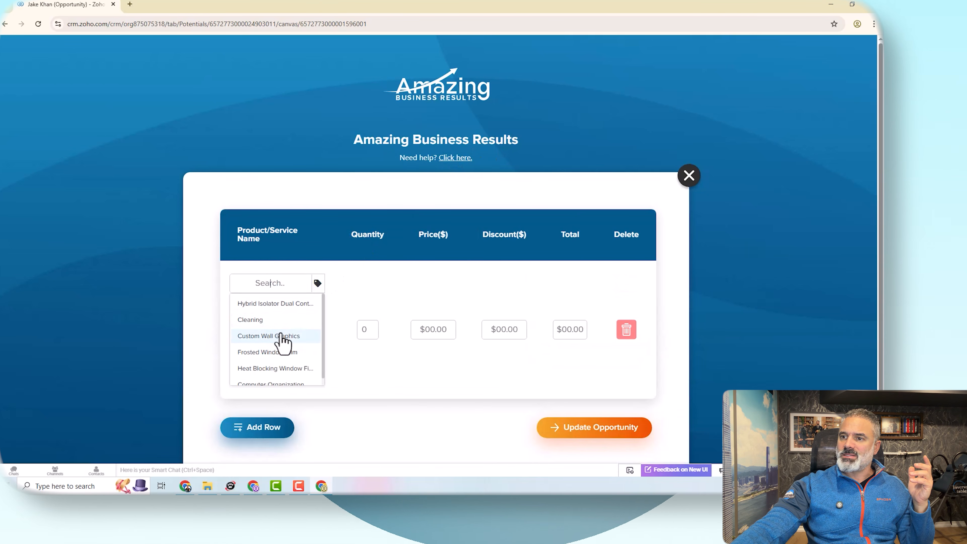
pyautogui.click(295, 337)
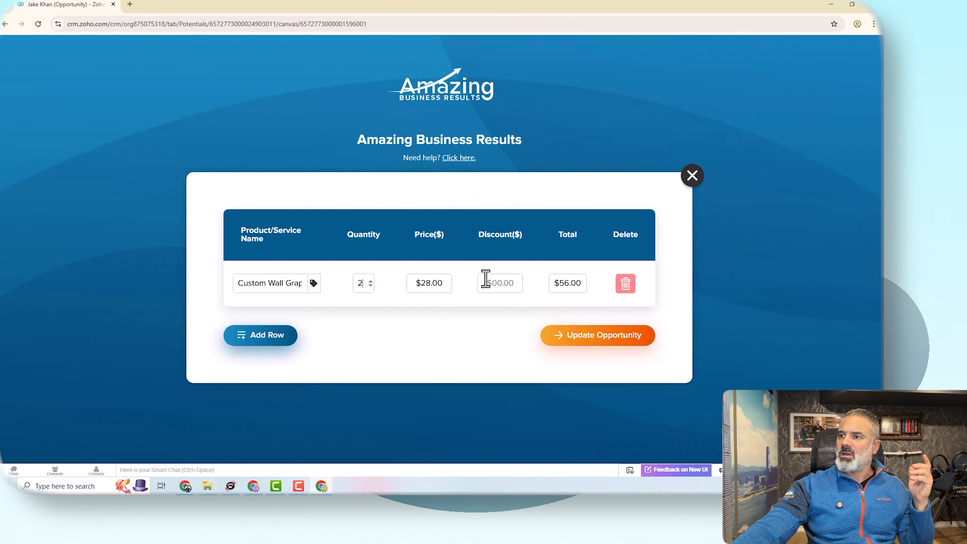
pyautogui.click(504, 284)
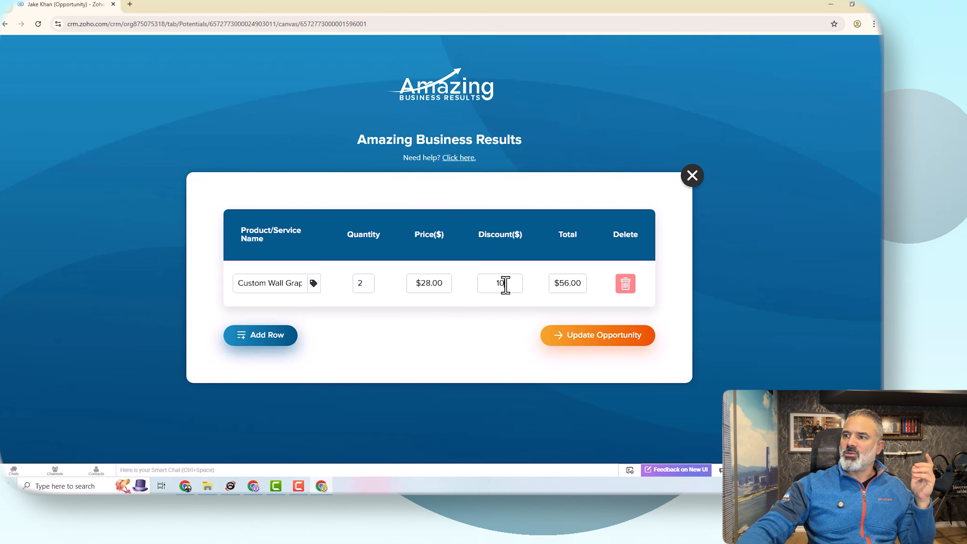
pyautogui.write('10')
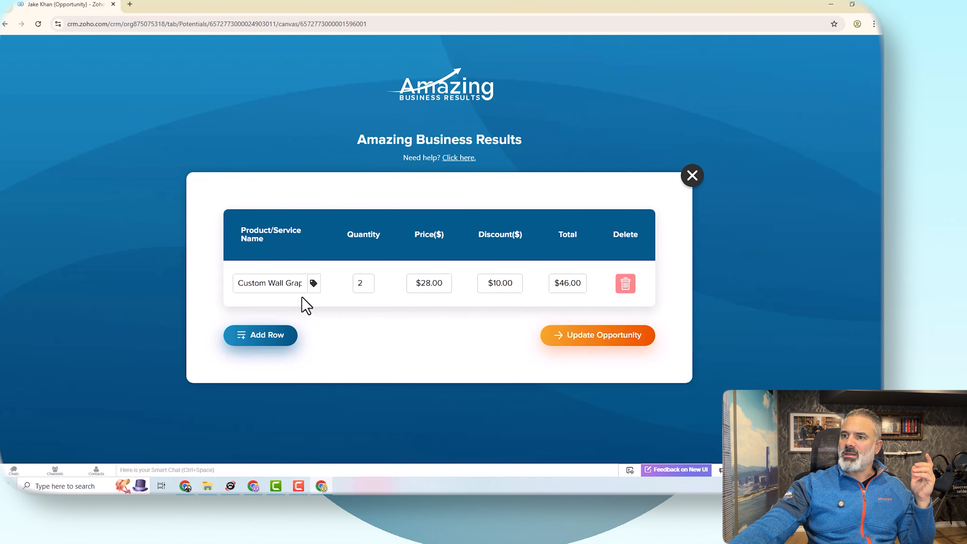
# Step: Add a second row with Frosted Window Film, set its quantity to 4, and update the opportunity
pyautogui.click(274, 336)
pyautogui.click(294, 330)
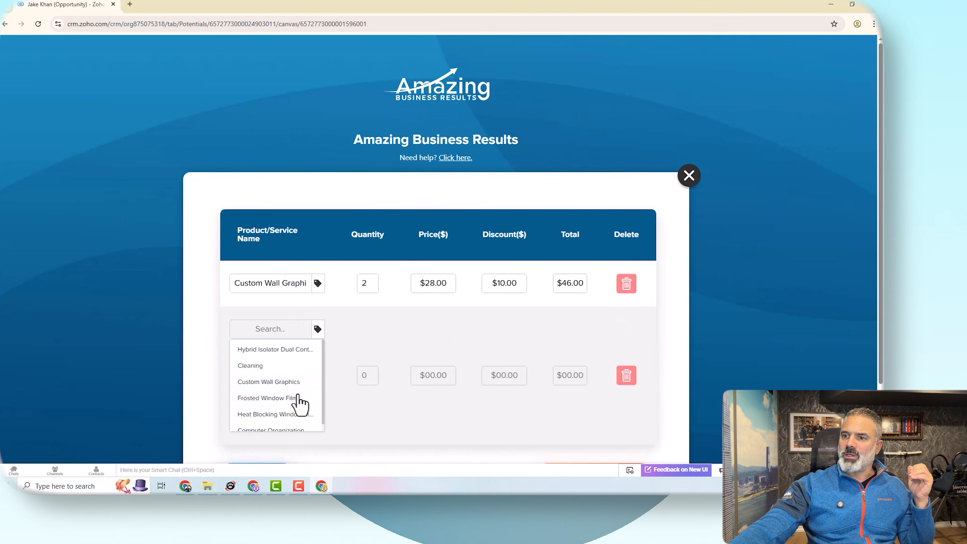
pyautogui.click(278, 398)
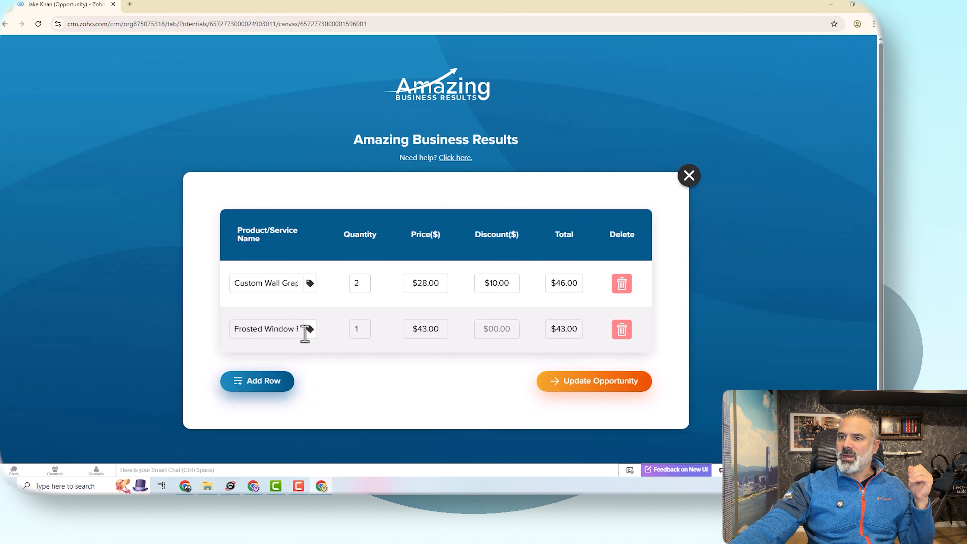
pyautogui.click(365, 327)
pyautogui.click(365, 327)
pyautogui.click(366, 327)
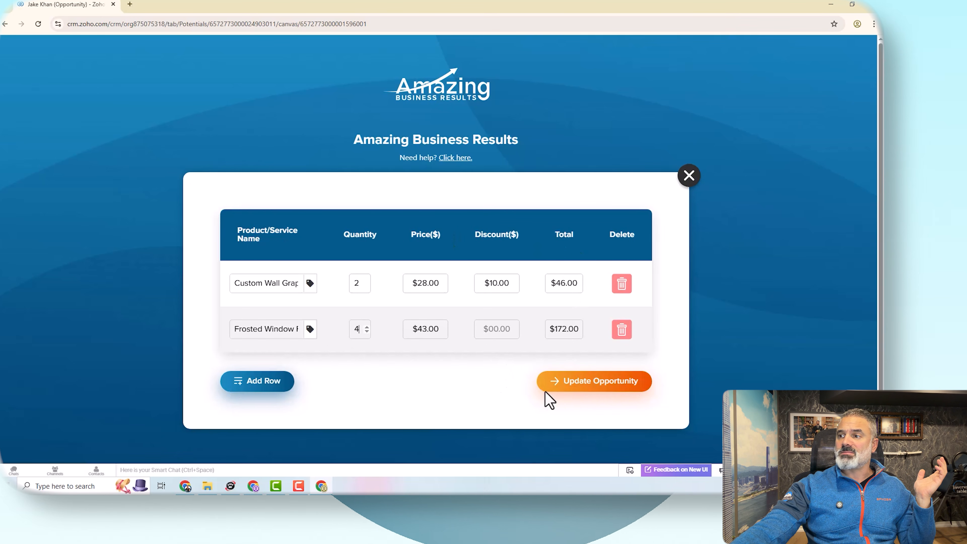
pyautogui.click(578, 382)
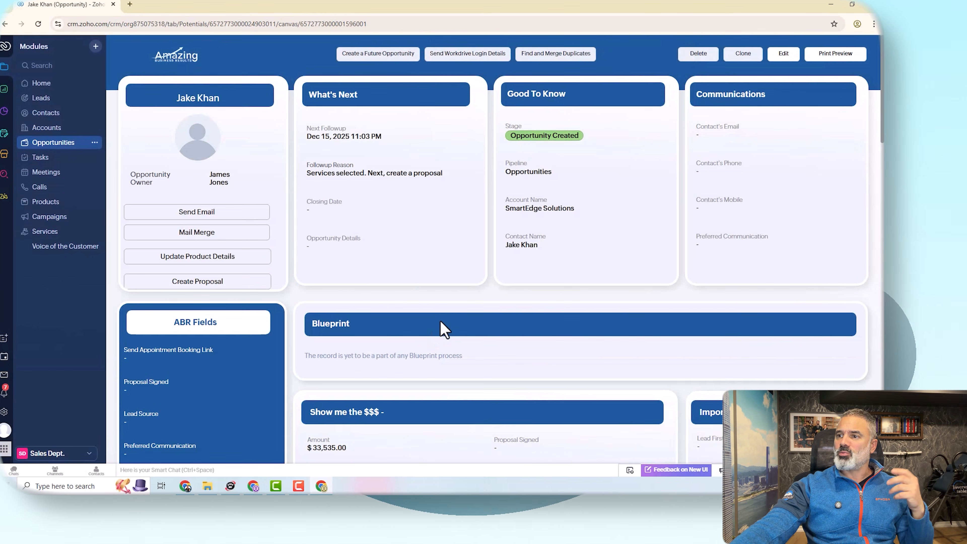